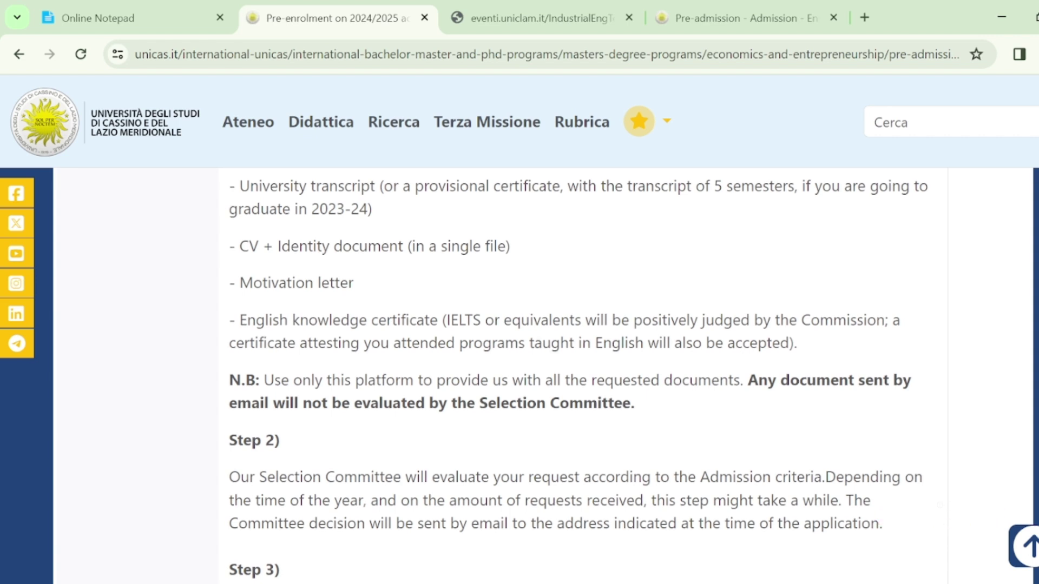
Step: Scroll the master programs page to locate the 'Pre-enrolment procedure and steps to follow' apply link
scroll(579, 376, "down", 1)
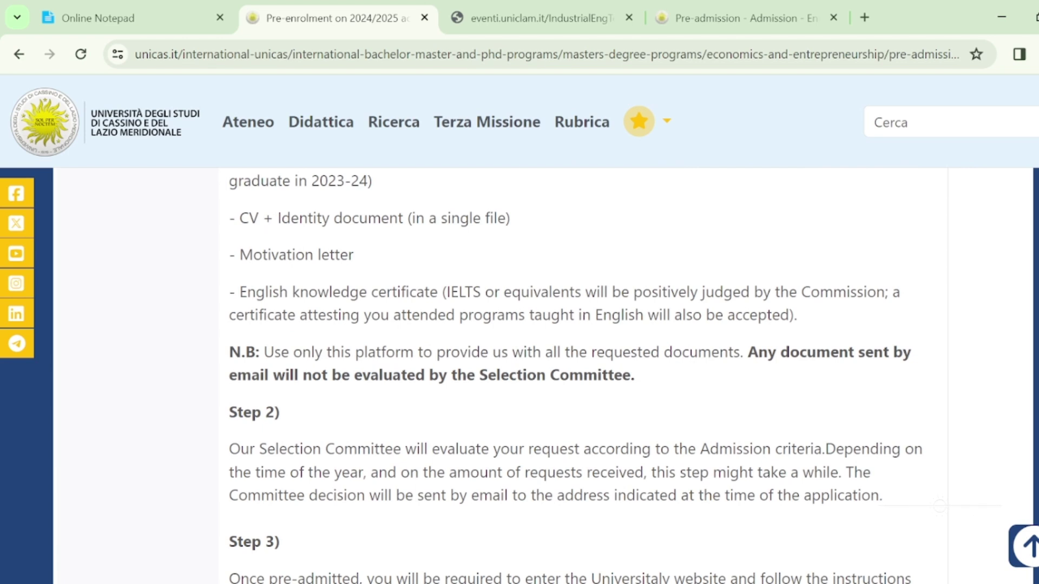
scroll(609, 375, "down", 1)
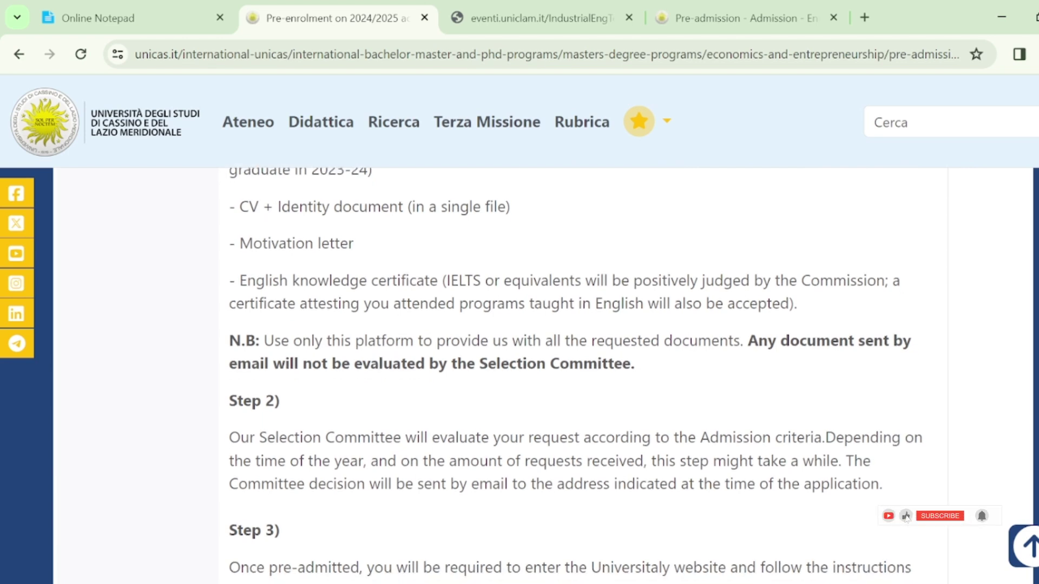
scroll(575, 375, "down", 1)
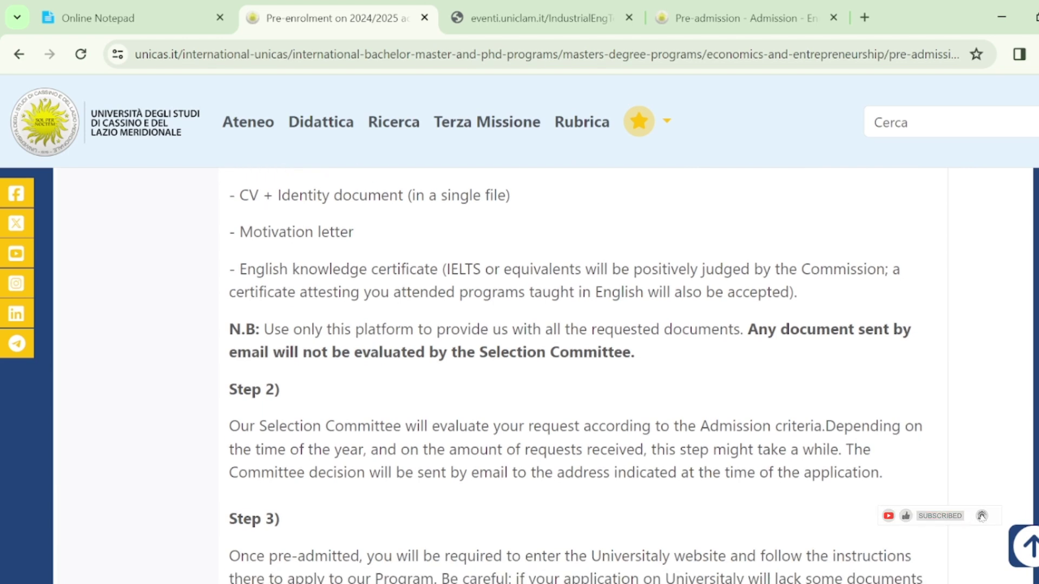
scroll(610, 376, "down", 1)
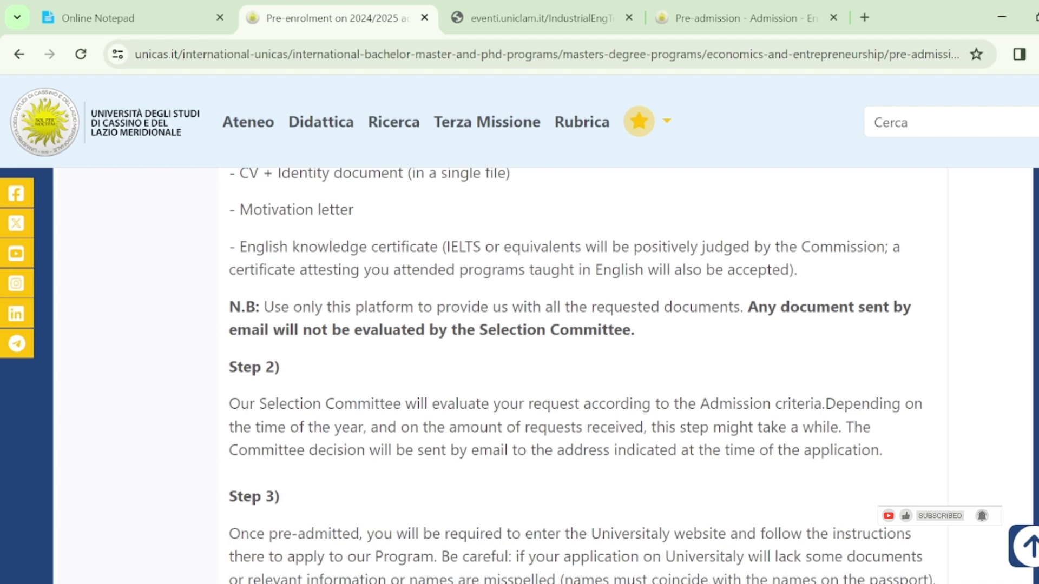
scroll(609, 375, "down", 2)
scroll(609, 376, "up", 5)
scroll(608, 375, "up", 2)
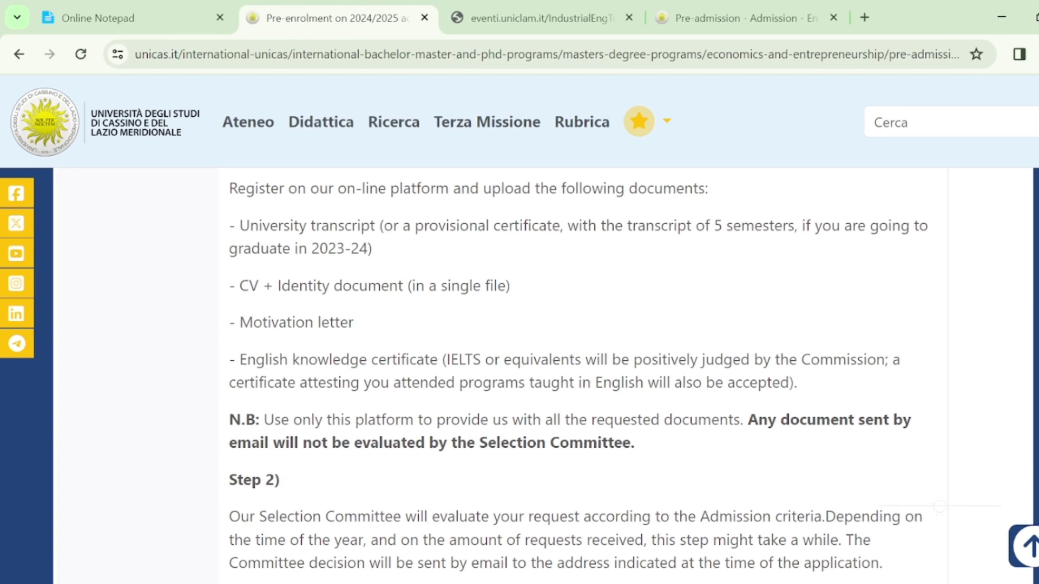
scroll(609, 376, "down", 1)
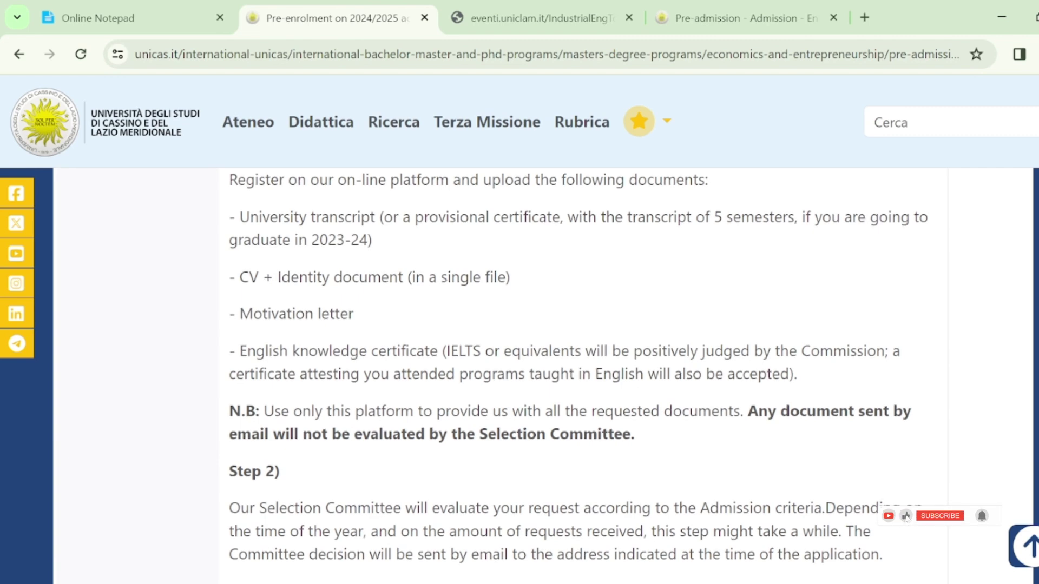
scroll(608, 375, "down", 1)
scroll(608, 375, "down", 1)
scroll(609, 376, "up", 1)
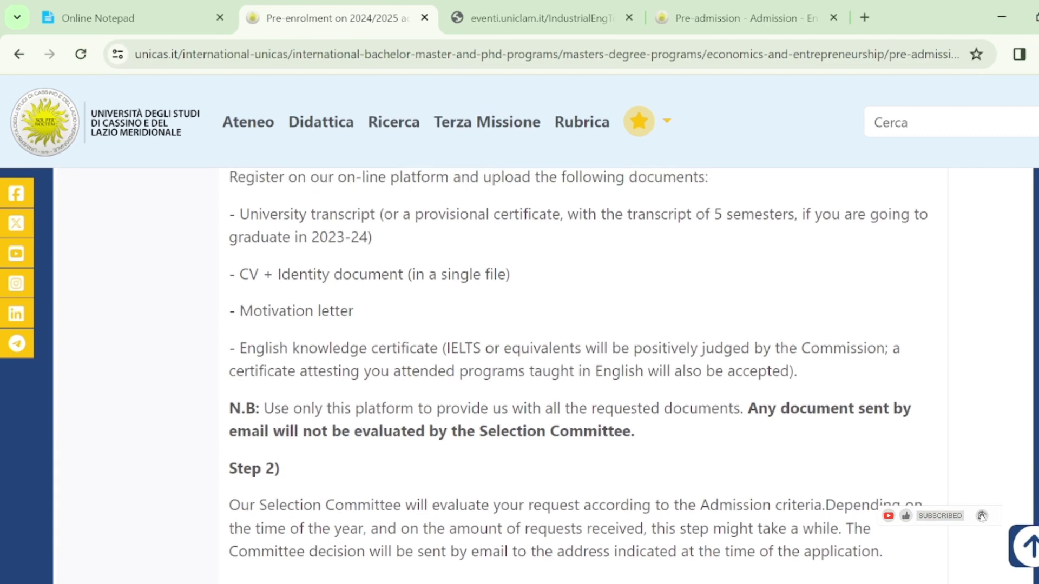
scroll(609, 375, "down", 3)
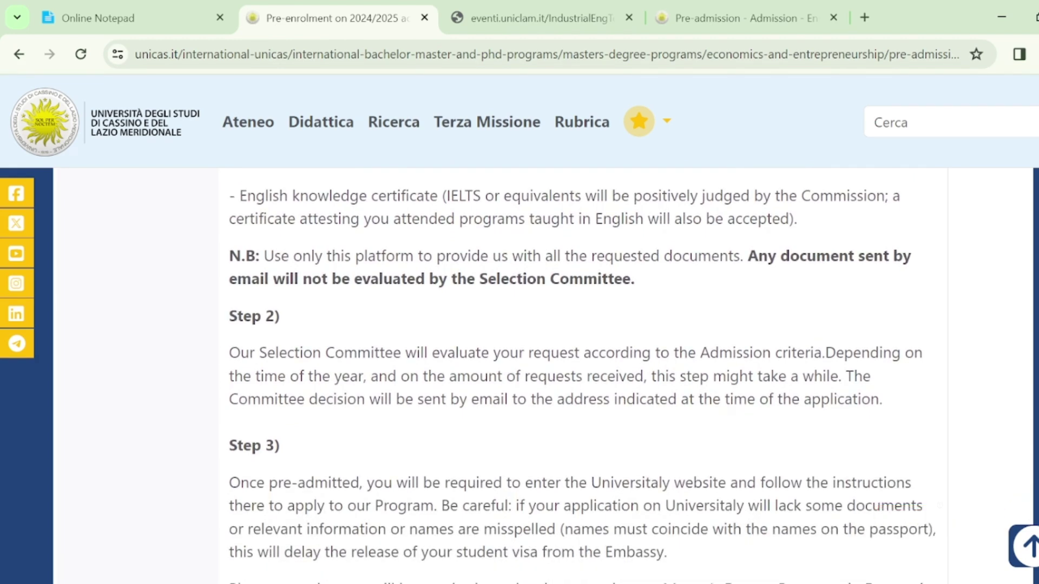
scroll(609, 376, "up", 10)
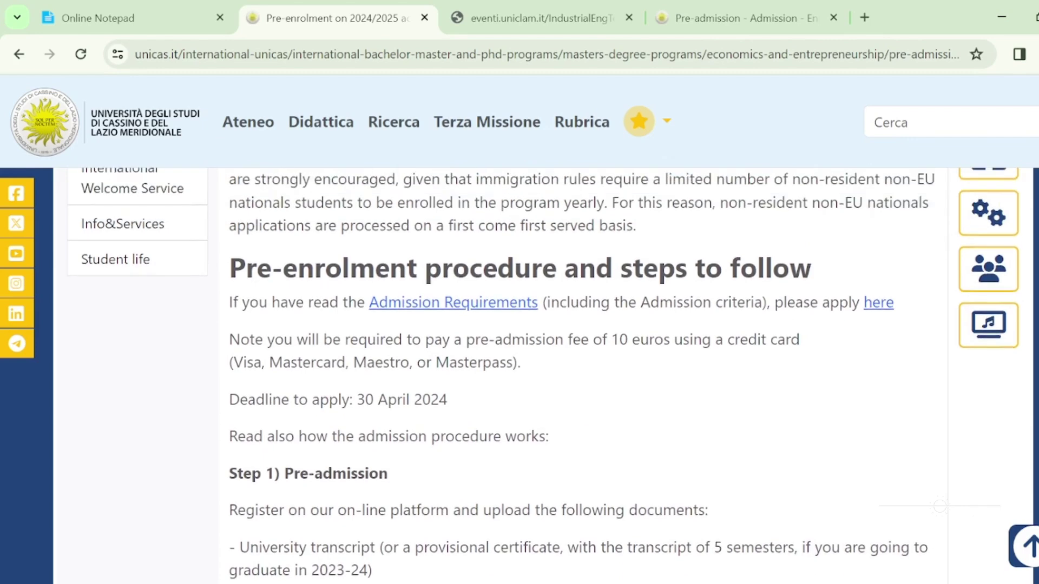
scroll(544, 374, "up", 2)
scroll(544, 374, "down", 1)
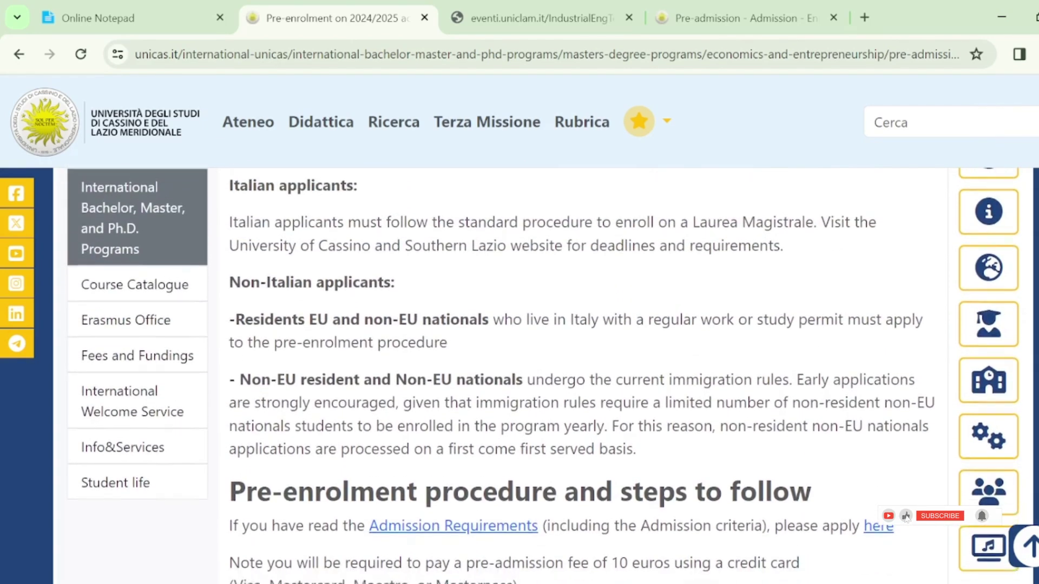
scroll(544, 373, "down", 3)
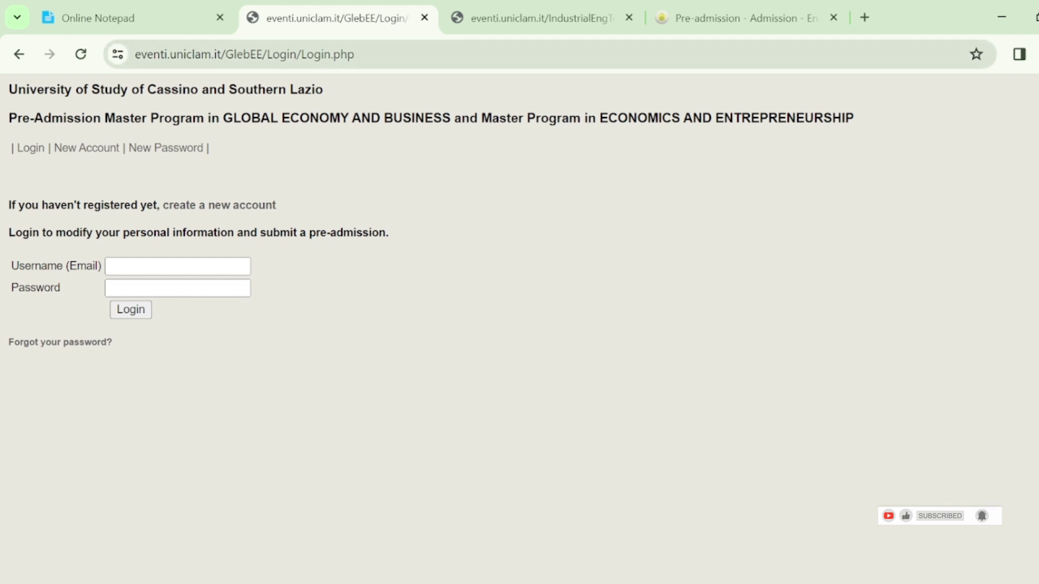
Step: Close the Industrial Engineering Technology login tab, keeping the master programs login page
left_click(533, 17)
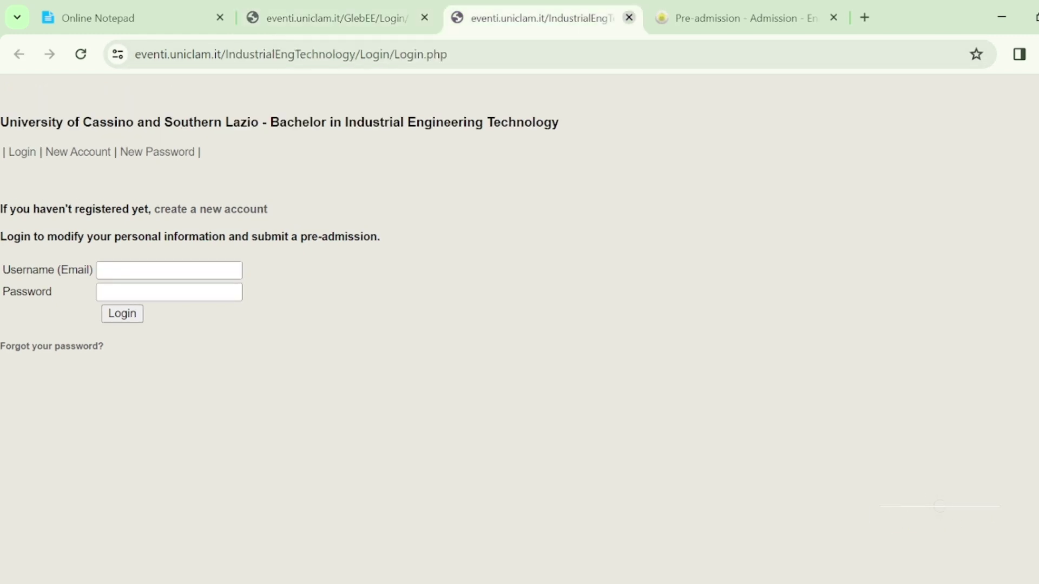
left_click(629, 18)
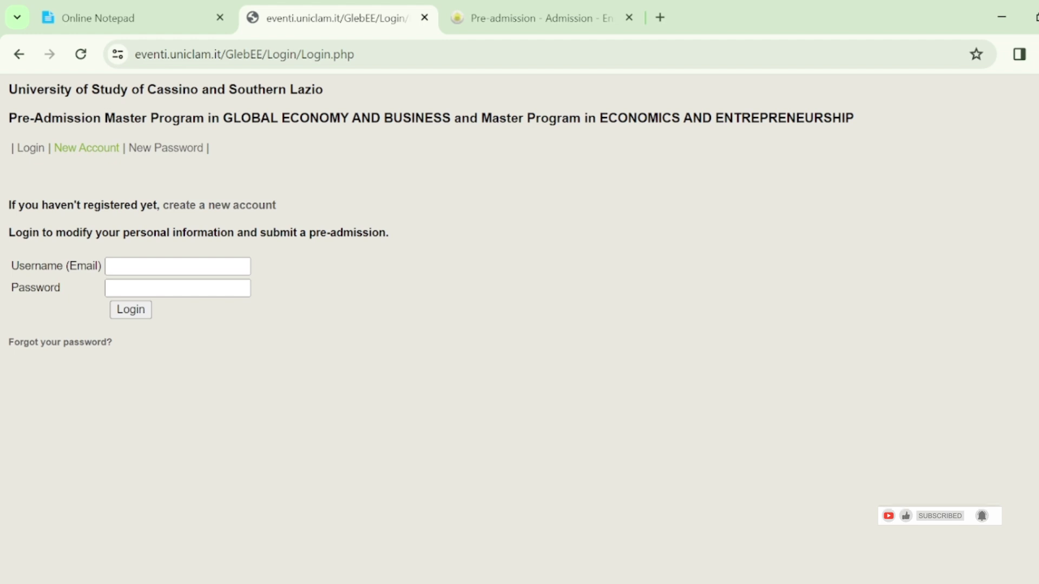
Step: Start a new account, entering the applicant's first and last name, gender M and pasted date of birth
left_click(86, 148)
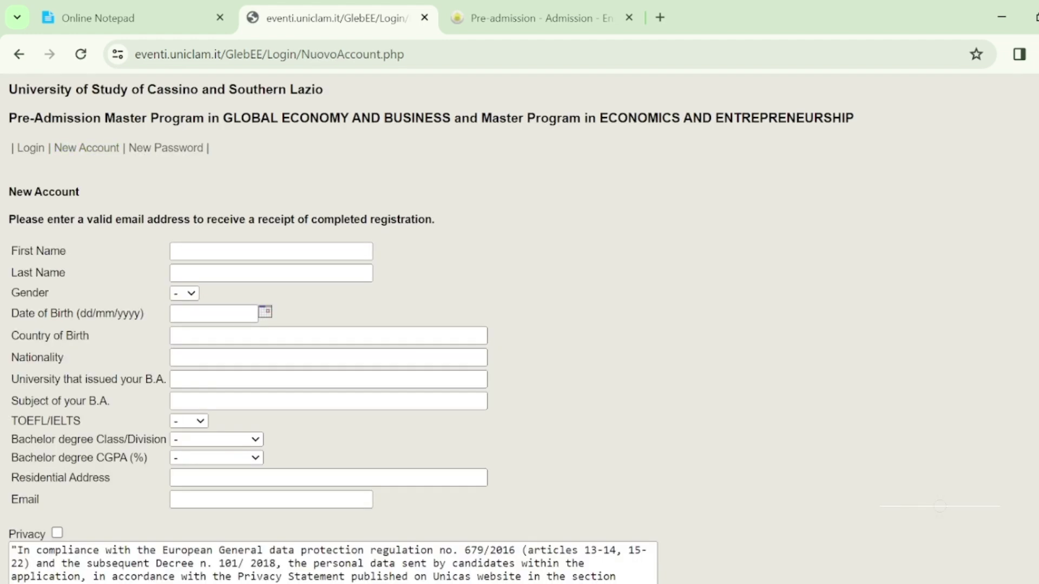
scroll(520, 325, "down", 1)
scroll(519, 325, "down", 2)
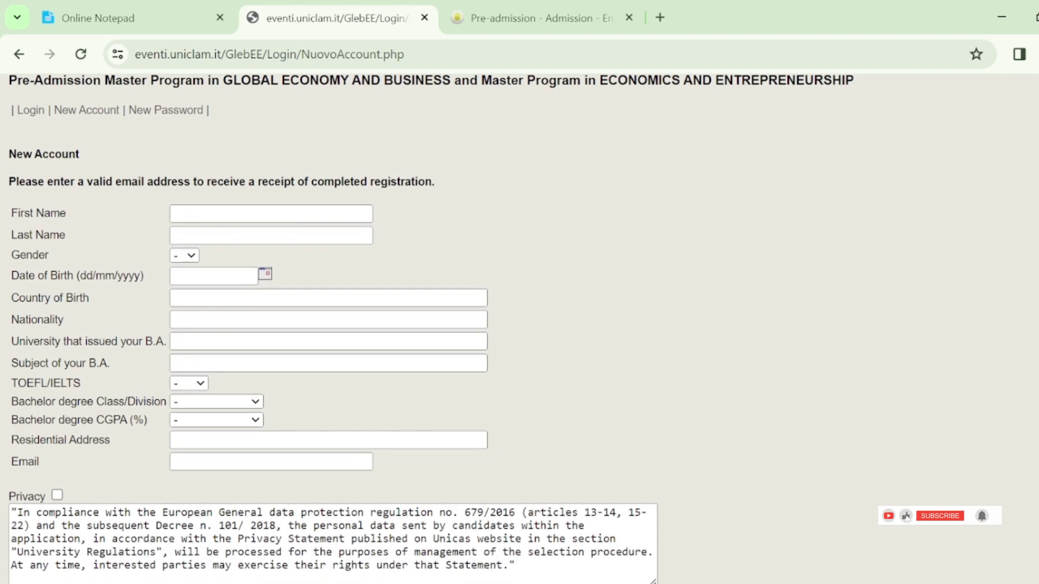
left_click(271, 185)
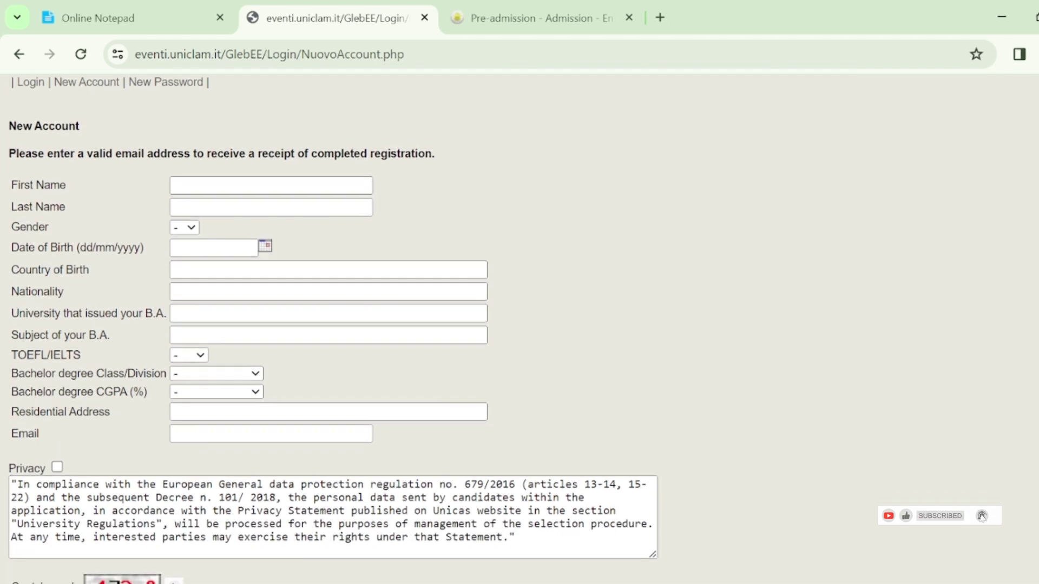
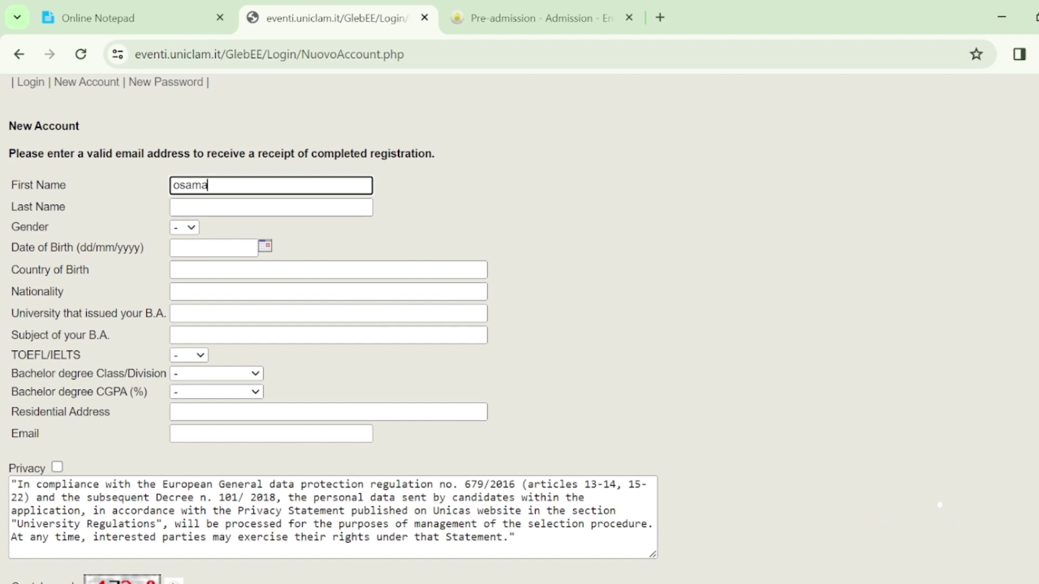
left_click(271, 208)
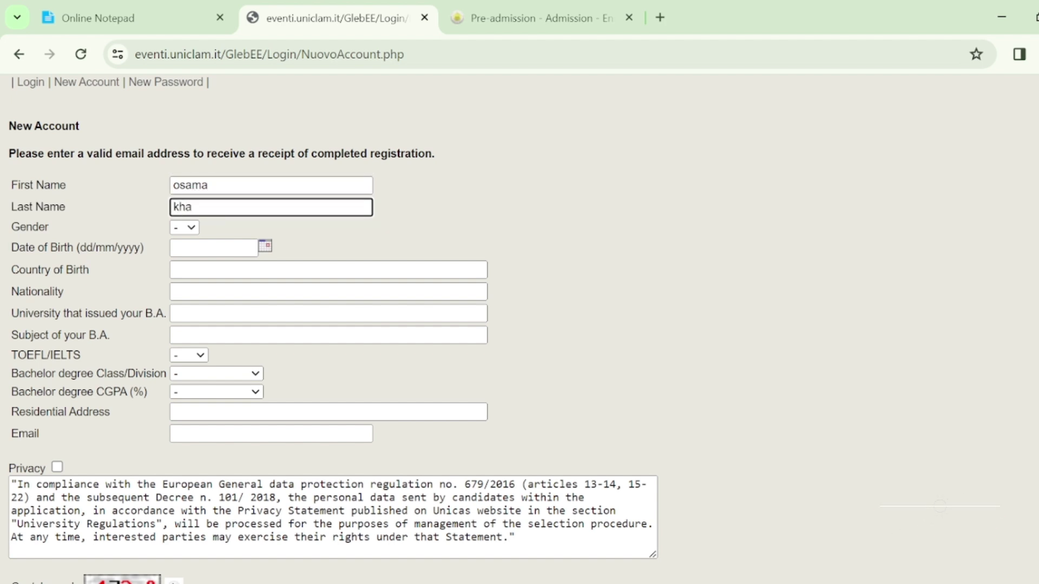
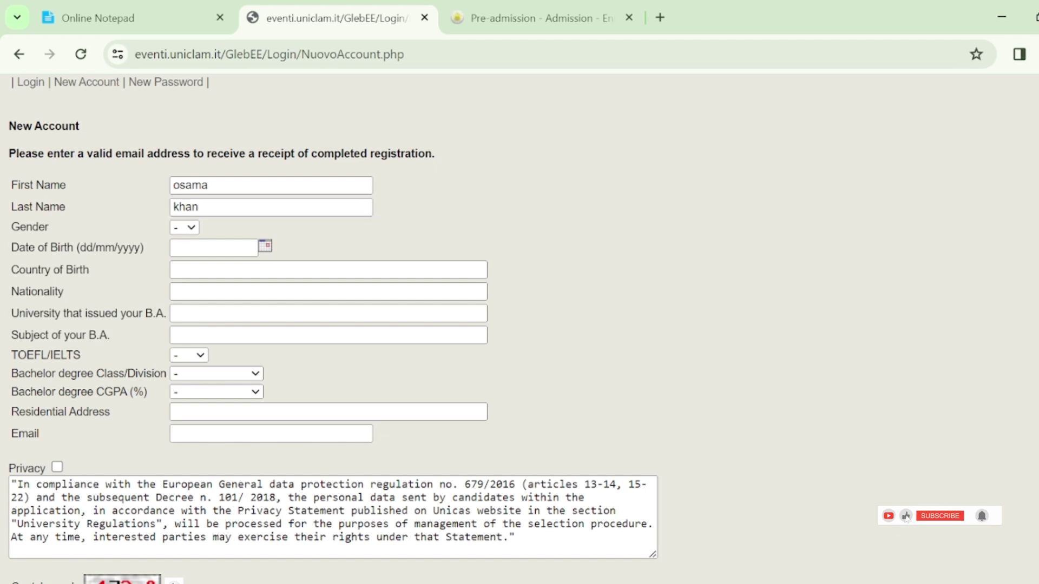
key("Tab")
key("m")
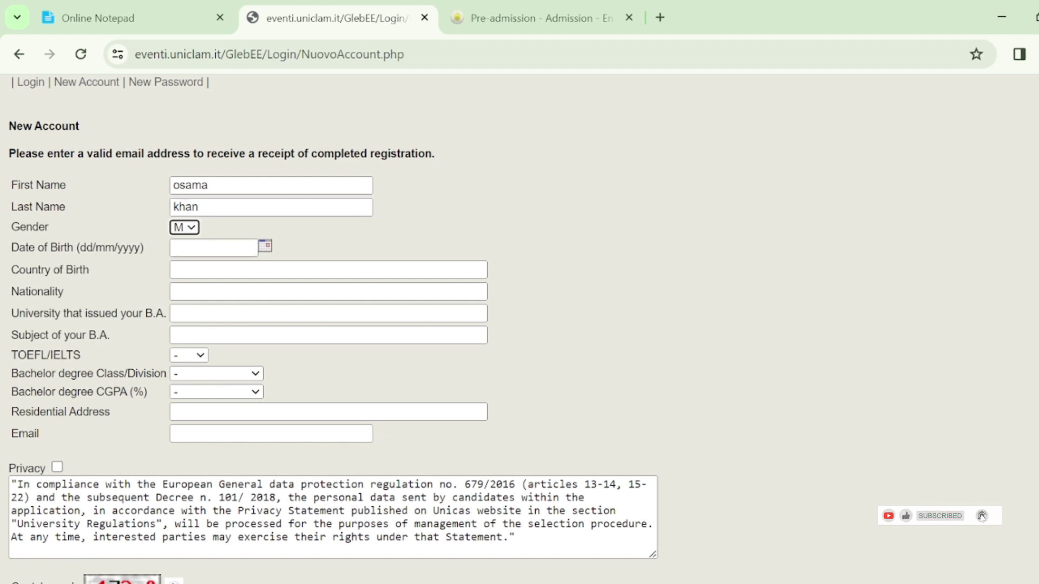
key("Tab")
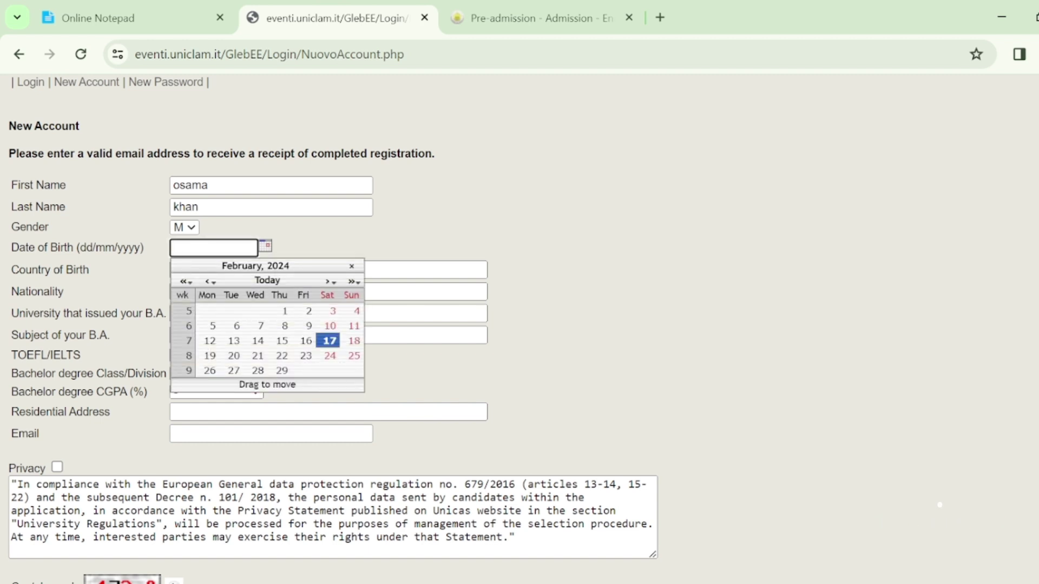
Step: Enter country of birth Pakistan, nationality Pakistani and issuing university 'university of lahore'
key("Tab")
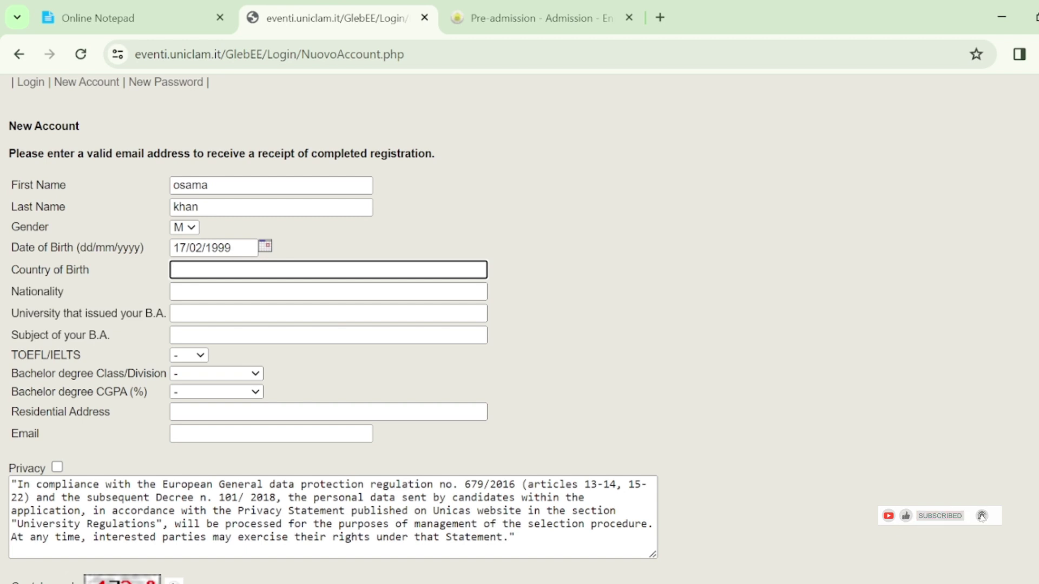
type("pakistan")
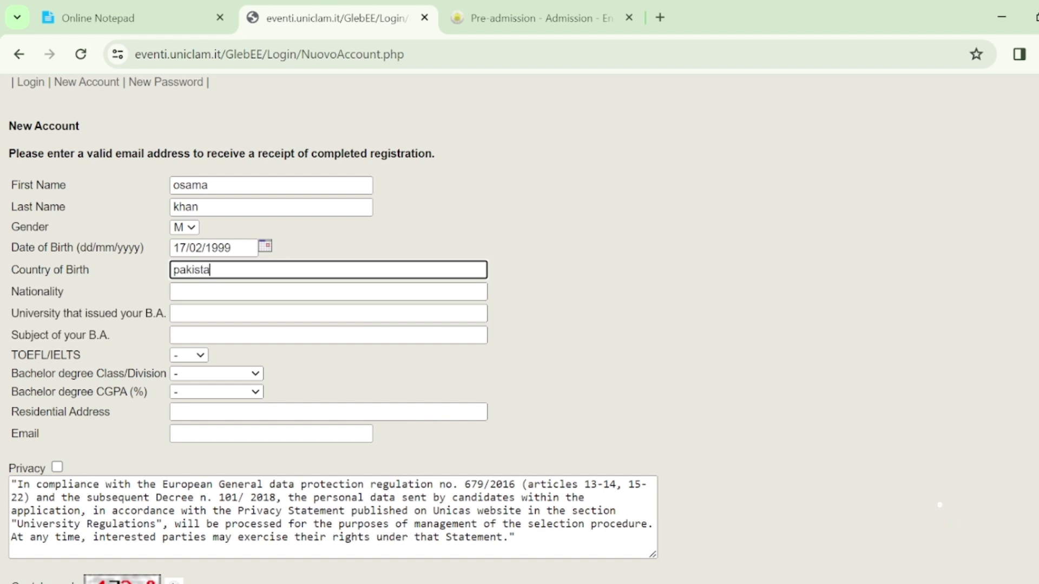
left_click(325, 291)
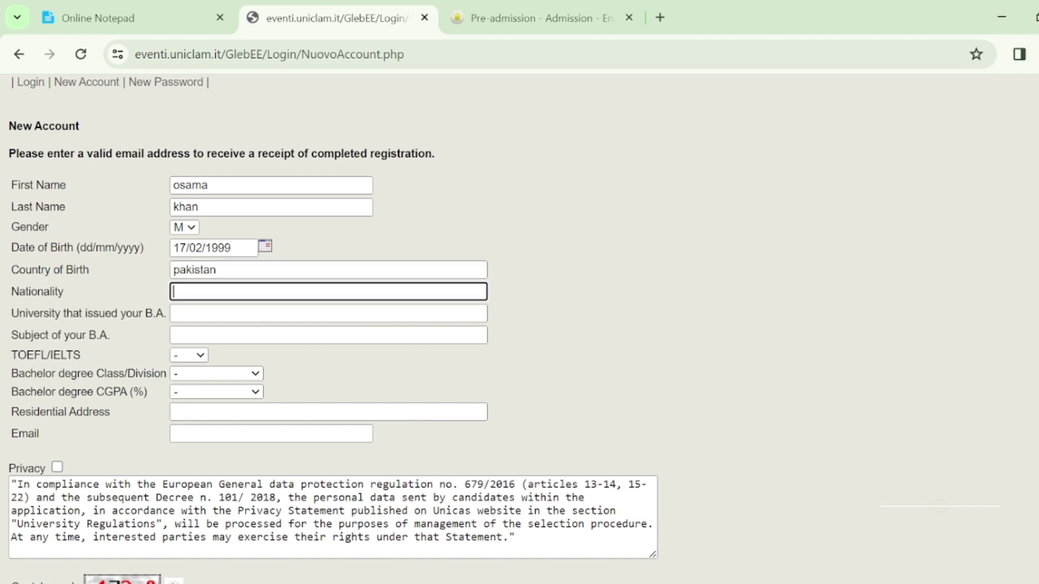
type("pak")
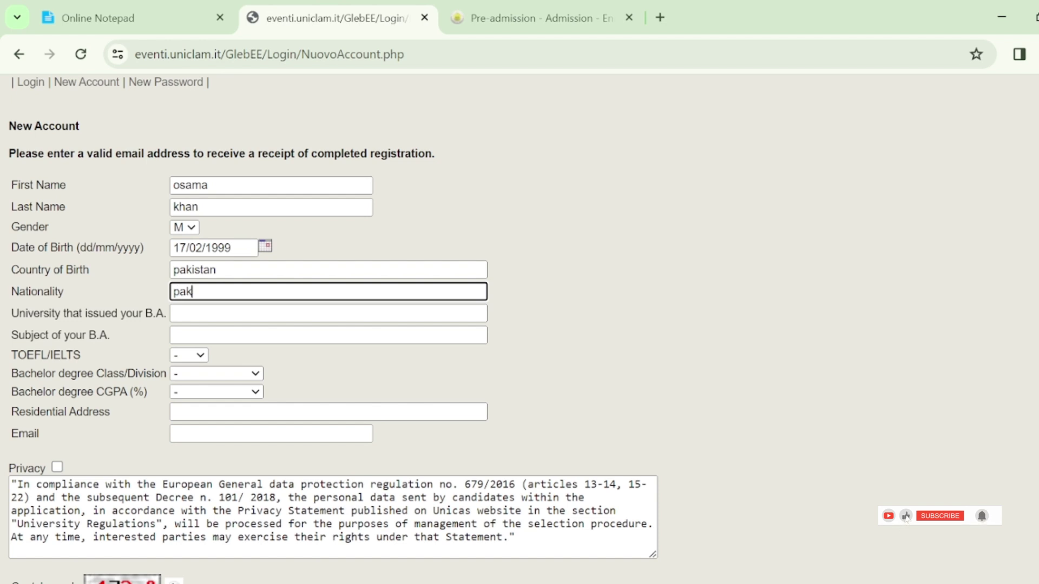
type("istani")
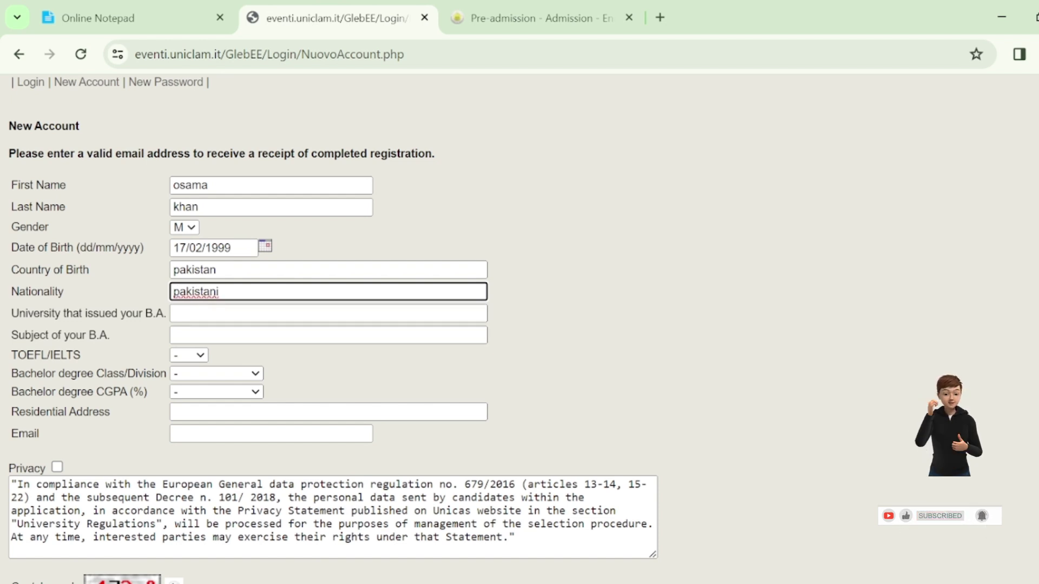
key("BackSpace")
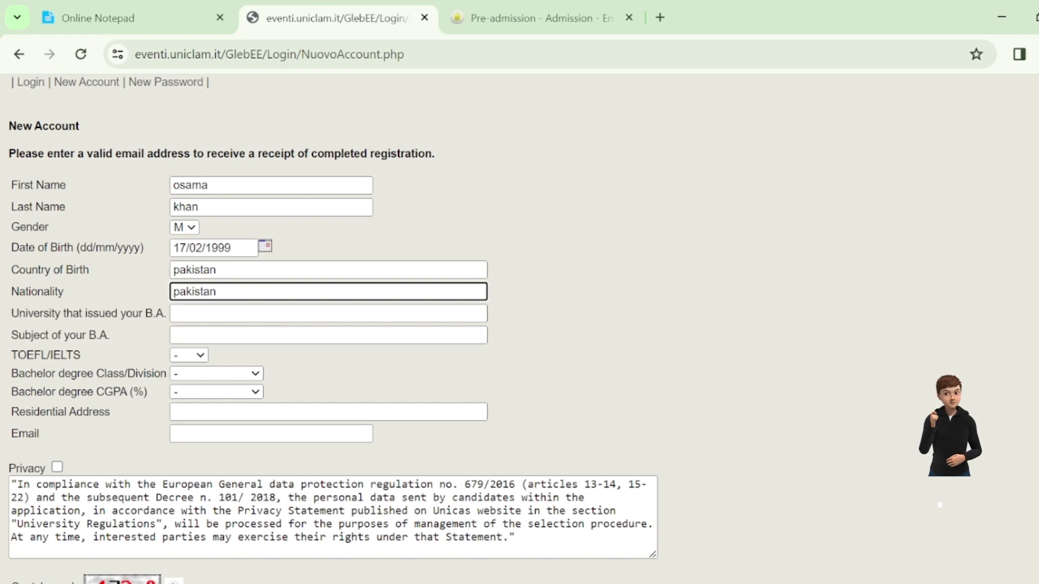
key("Tab")
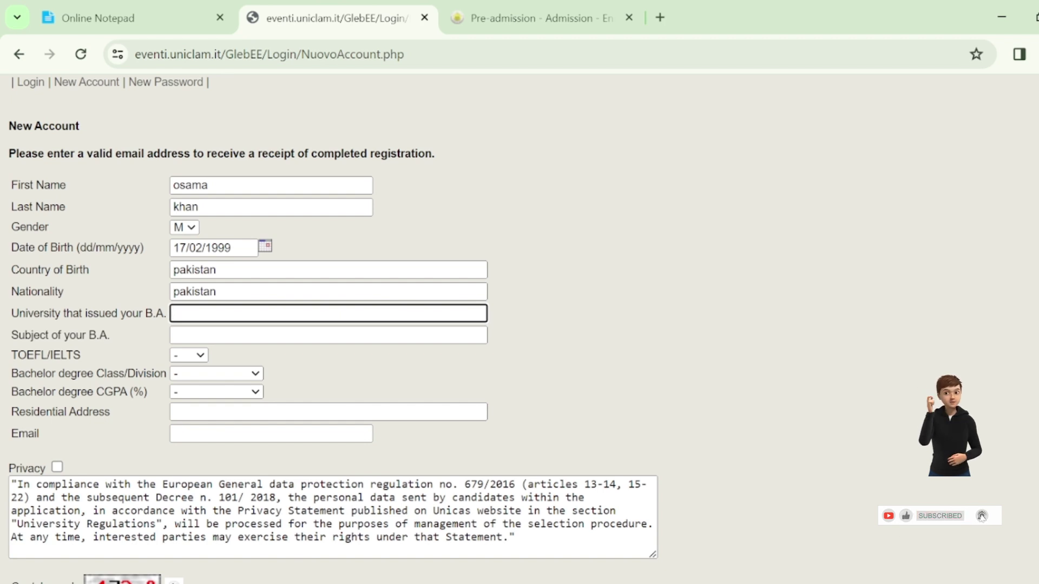
type("un")
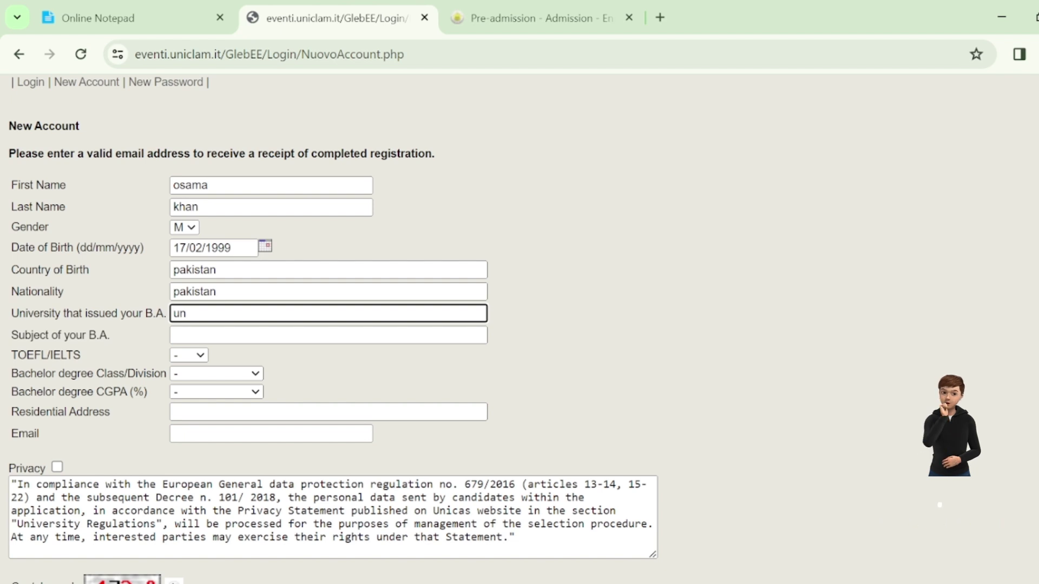
type("iversity of lahore")
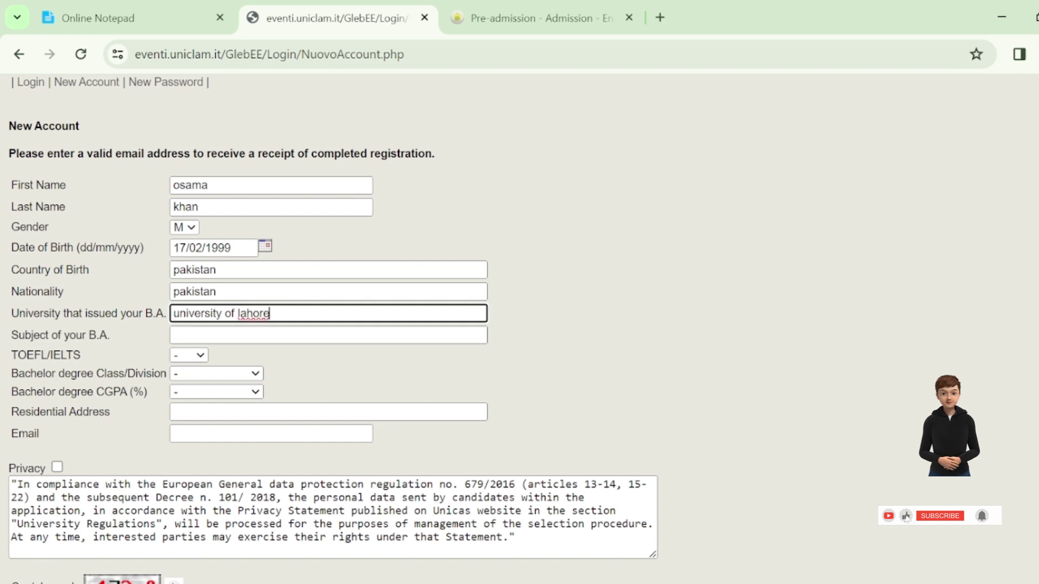
Step: Set degree subject 'economics', TOEFL/IELTS No, class Not Applicable and CGPA 90
key("Tab")
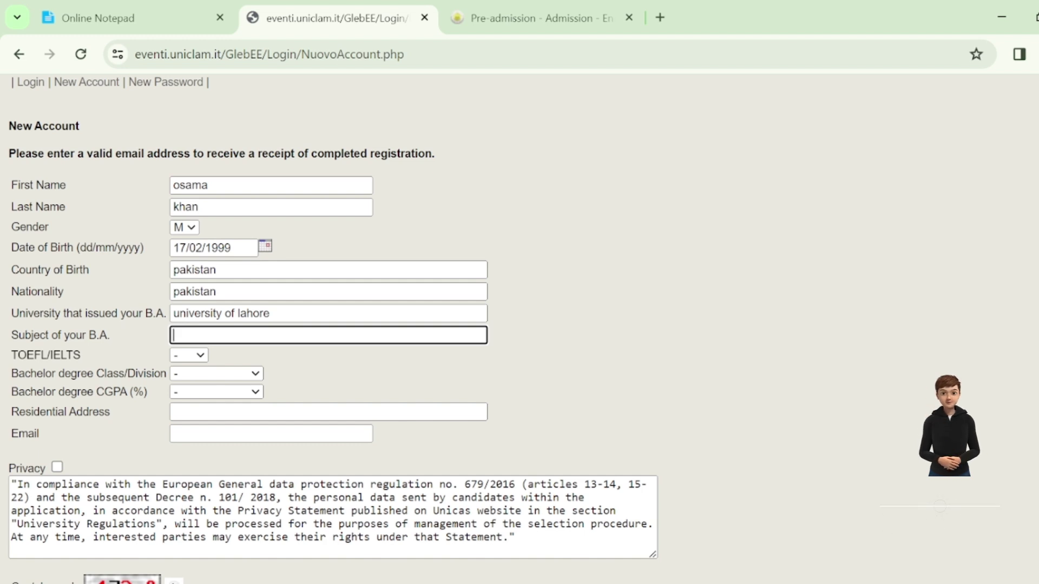
type("e")
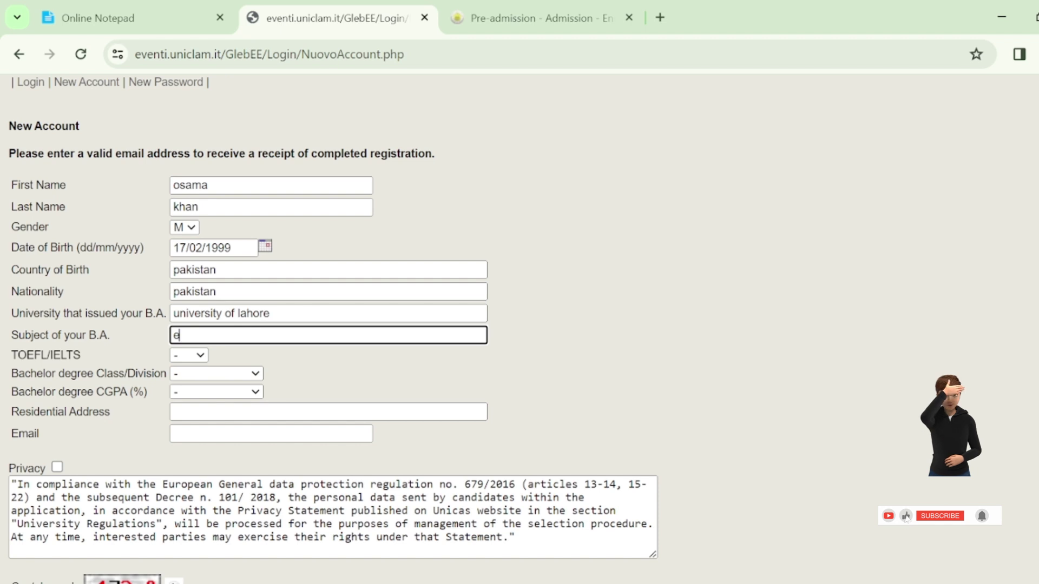
type("cono")
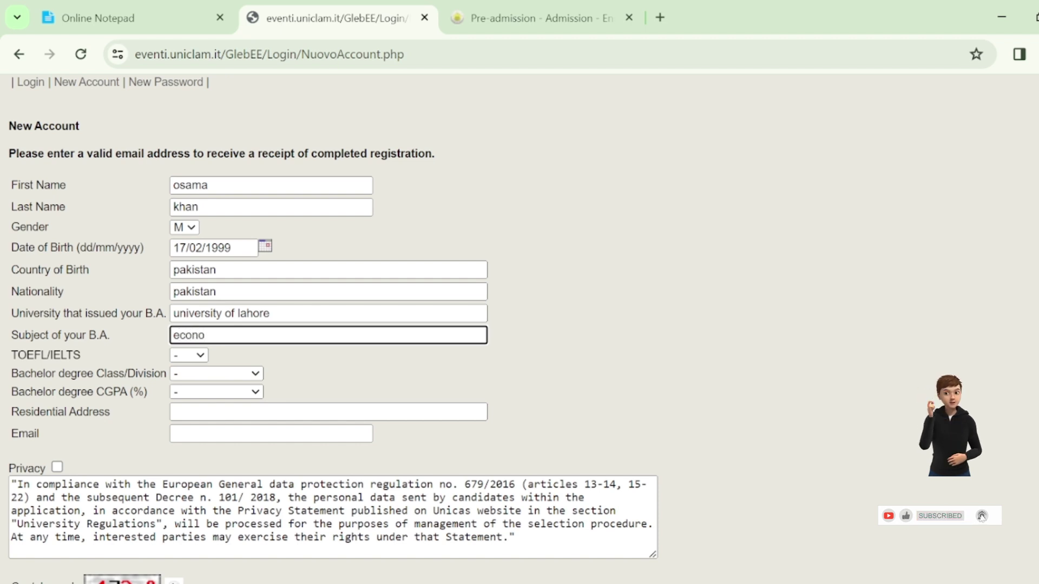
type("mics")
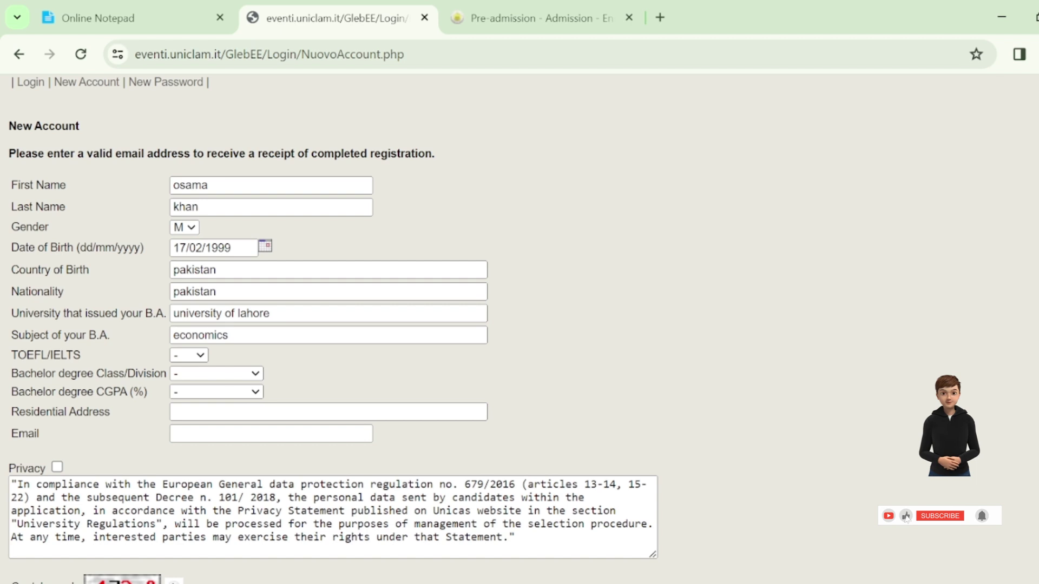
key("Down")
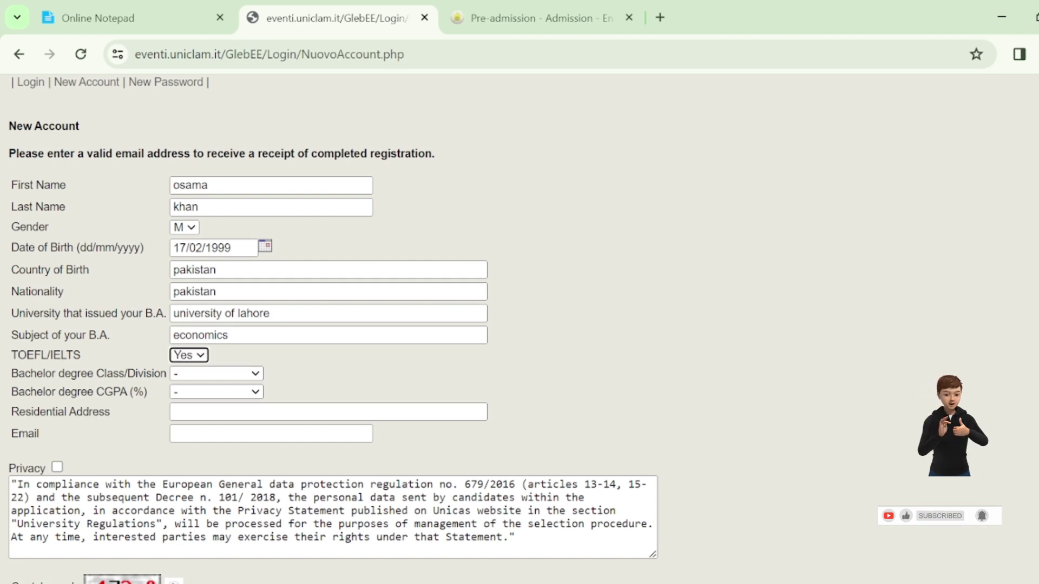
key("Down")
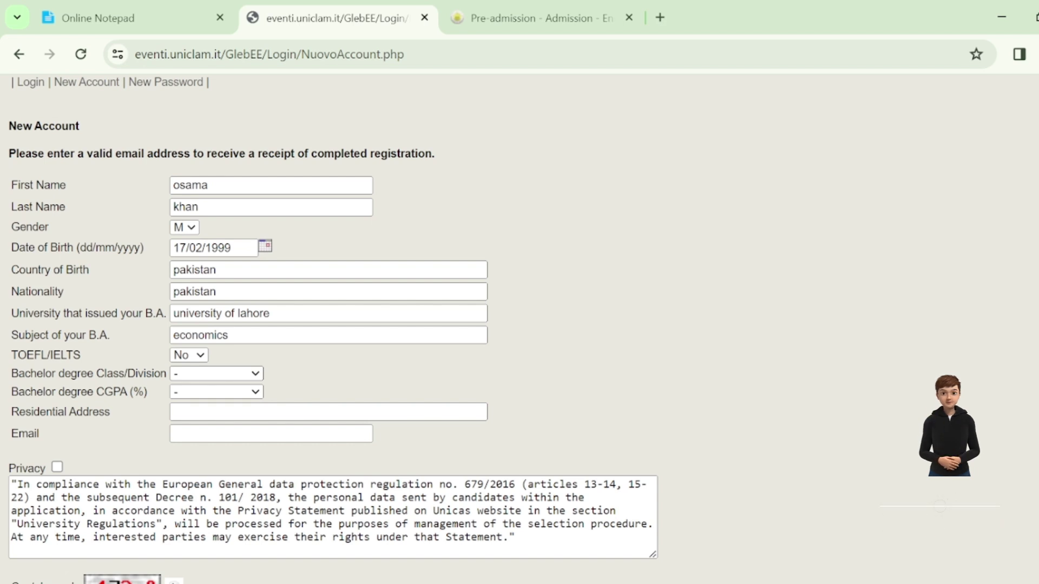
left_click(217, 373)
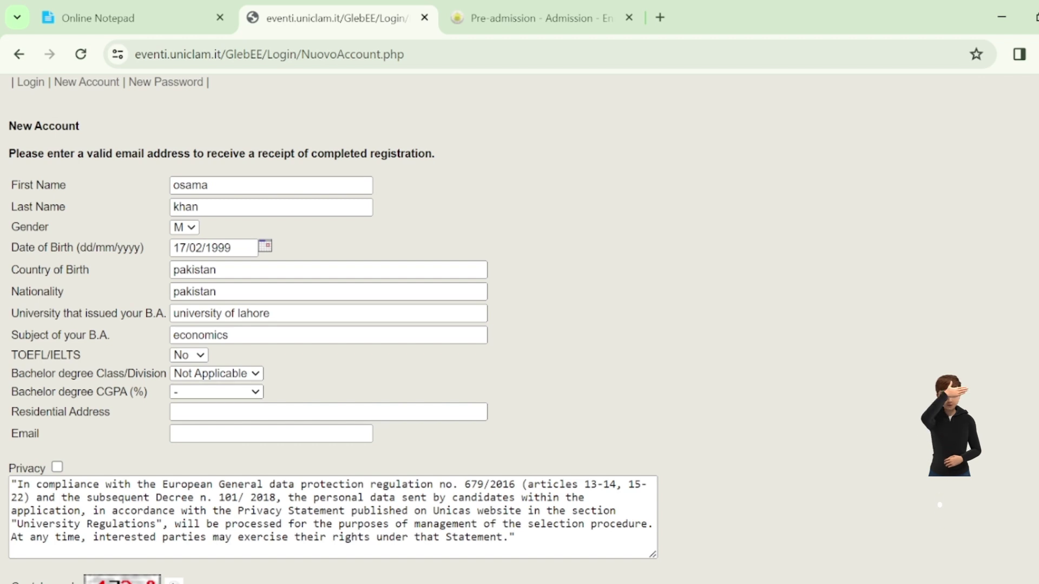
left_click(216, 392)
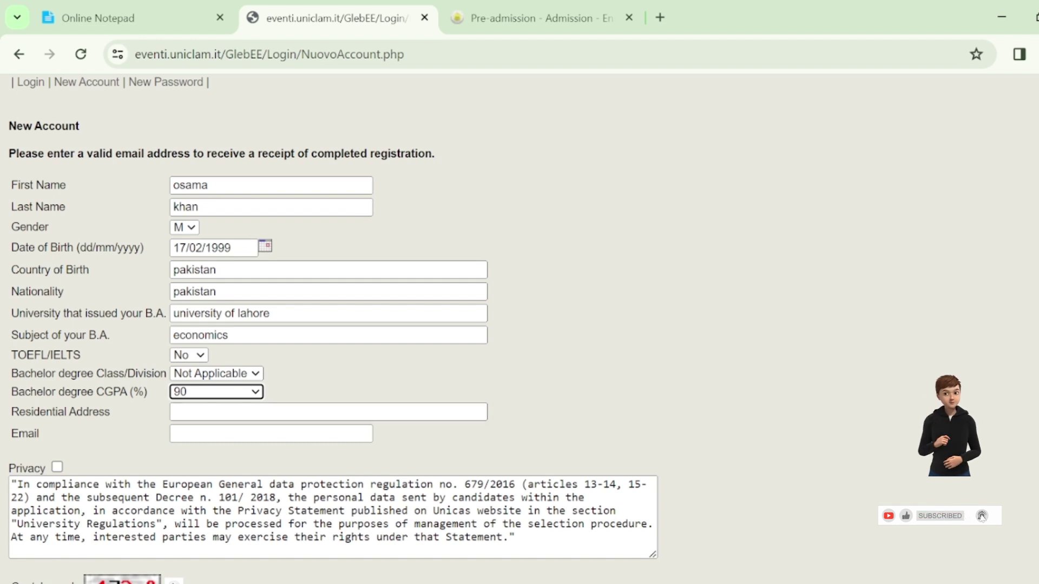
Step: Fill in the residential address and the applicant's e-mail, and accept the privacy statement
scroll(505, 330, "down", 1)
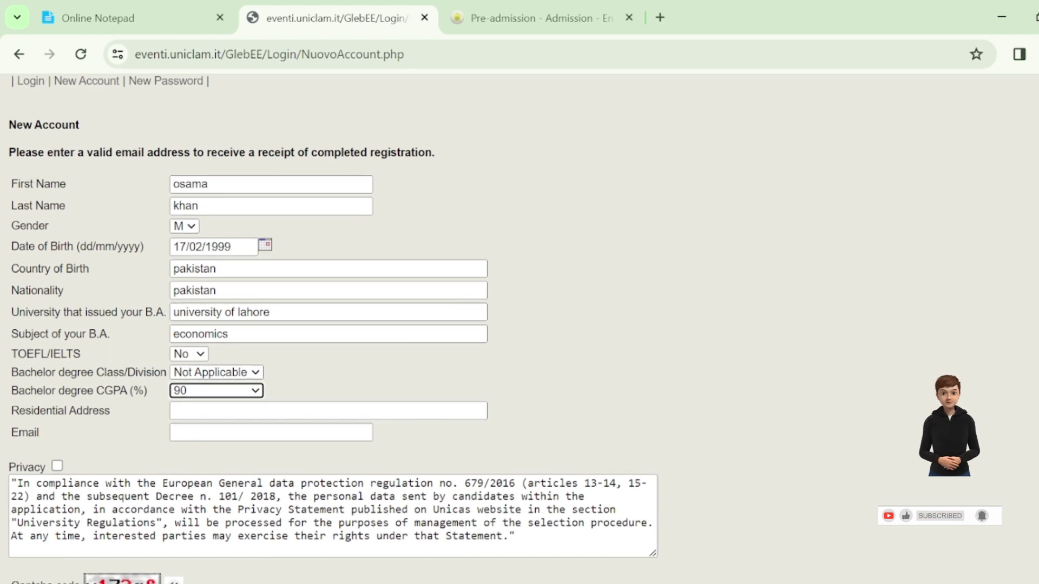
scroll(333, 330, "down", 2)
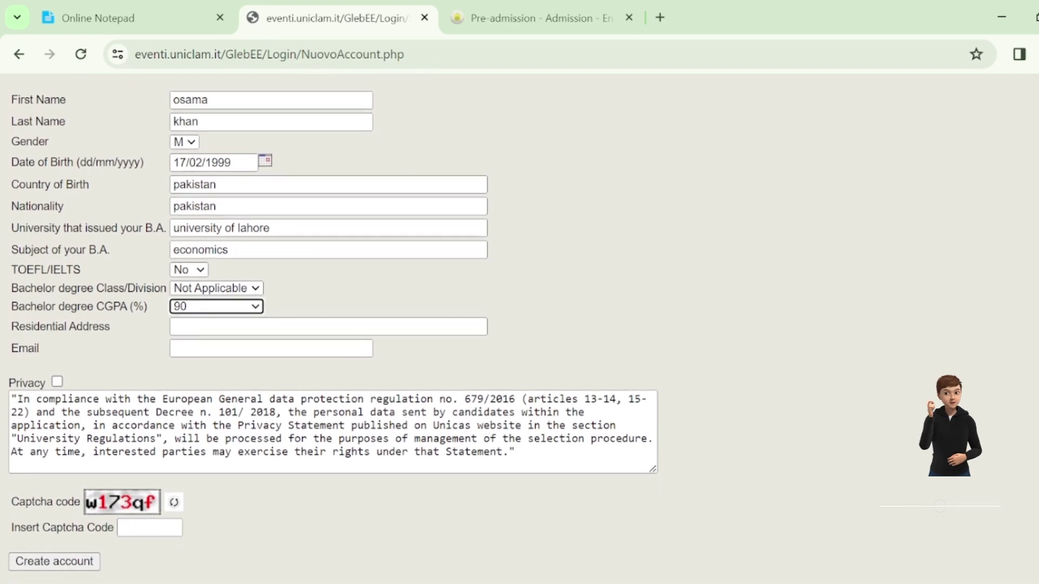
key("Tab")
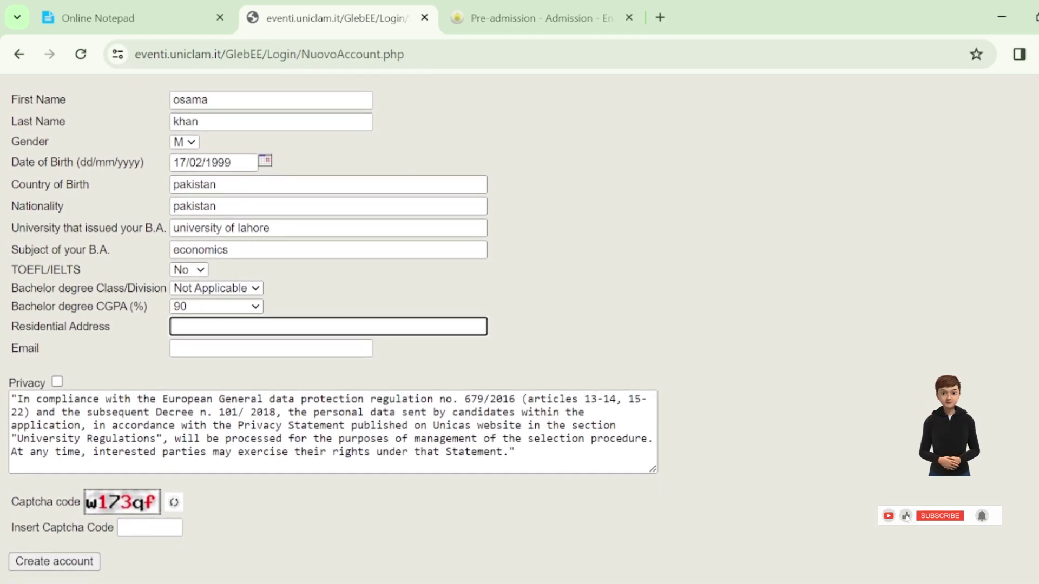
type("asd,asda,asda")
key("Tab")
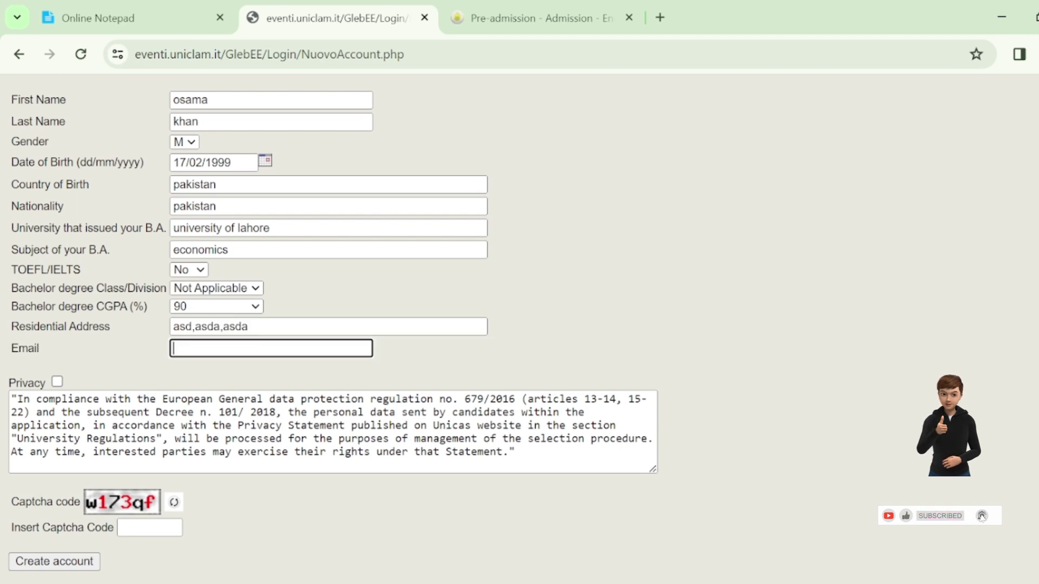
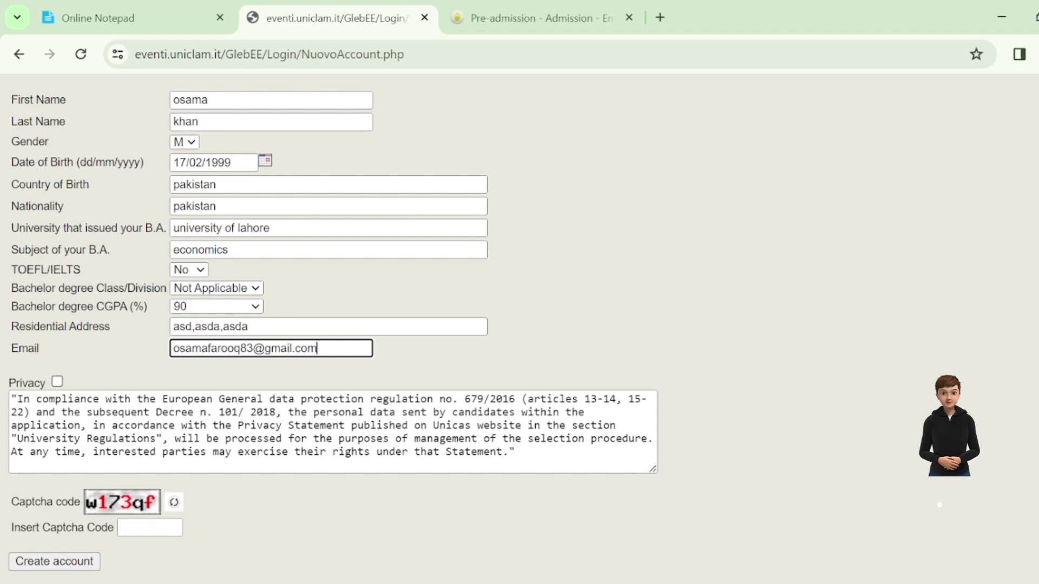
key("Tab")
key("space")
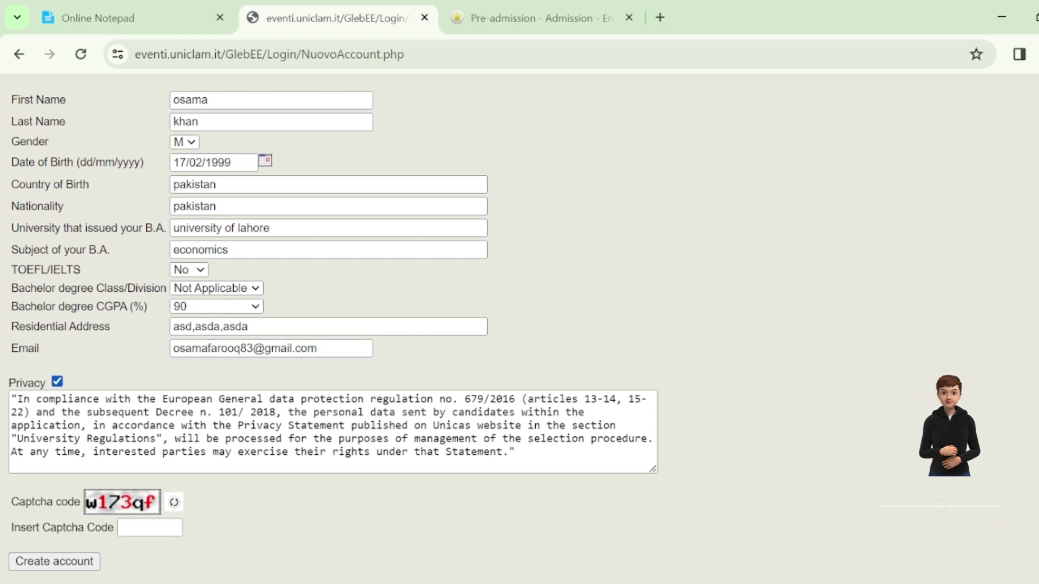
Step: Enter the captcha code and submit the new-account registration
scroll(460, 325, "down", 1)
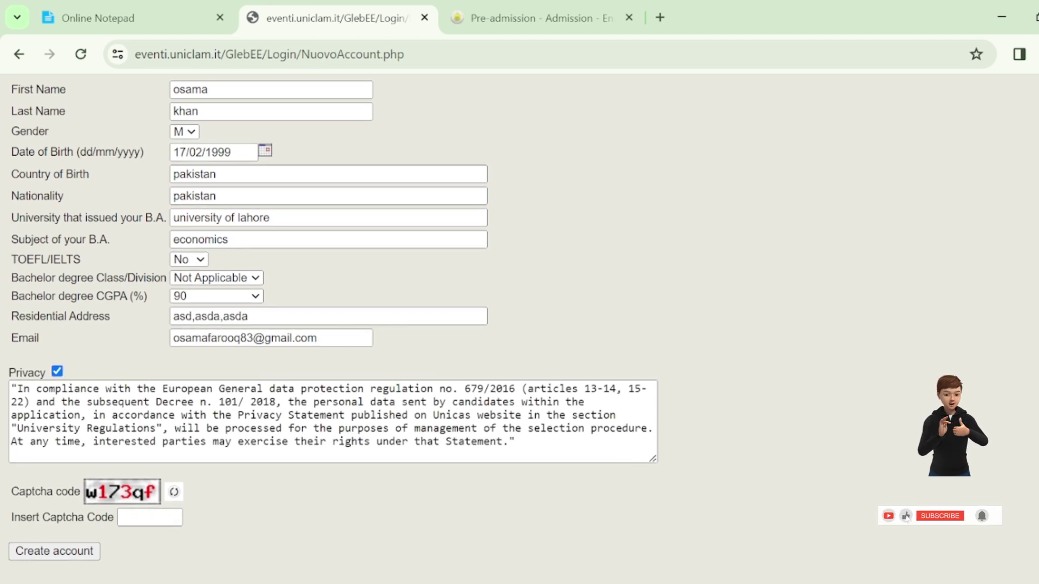
left_click(149, 517)
type("w173qf")
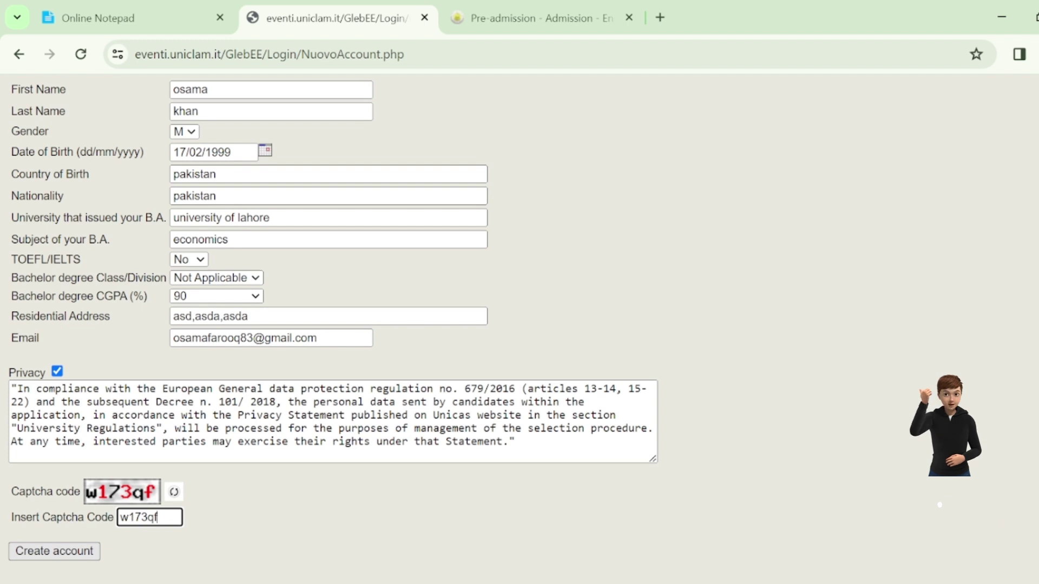
key("Return")
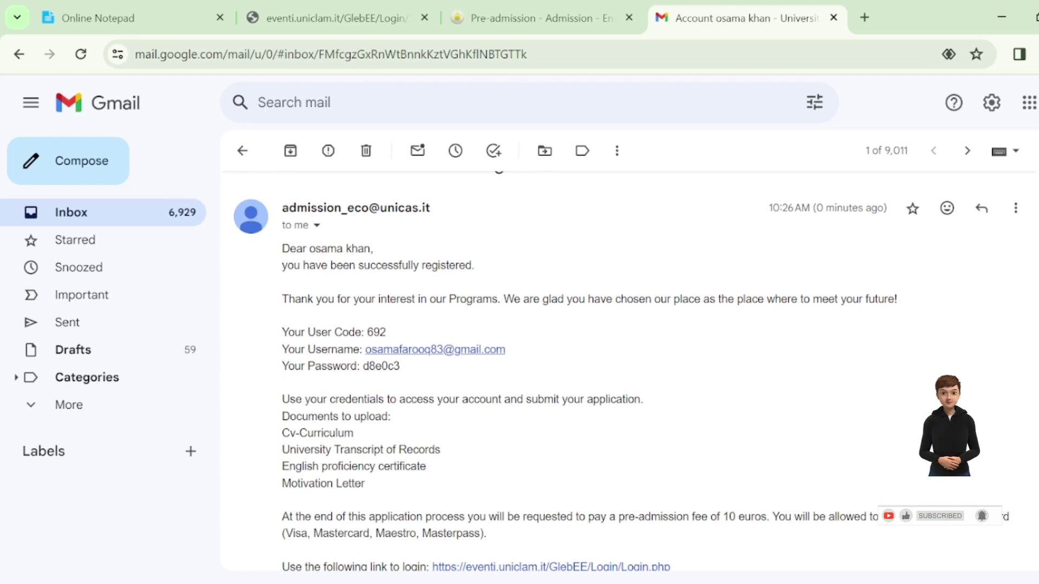
Step: Select the account password in the registration confirmation email for copying
left_click_drag(401, 367, 363, 366)
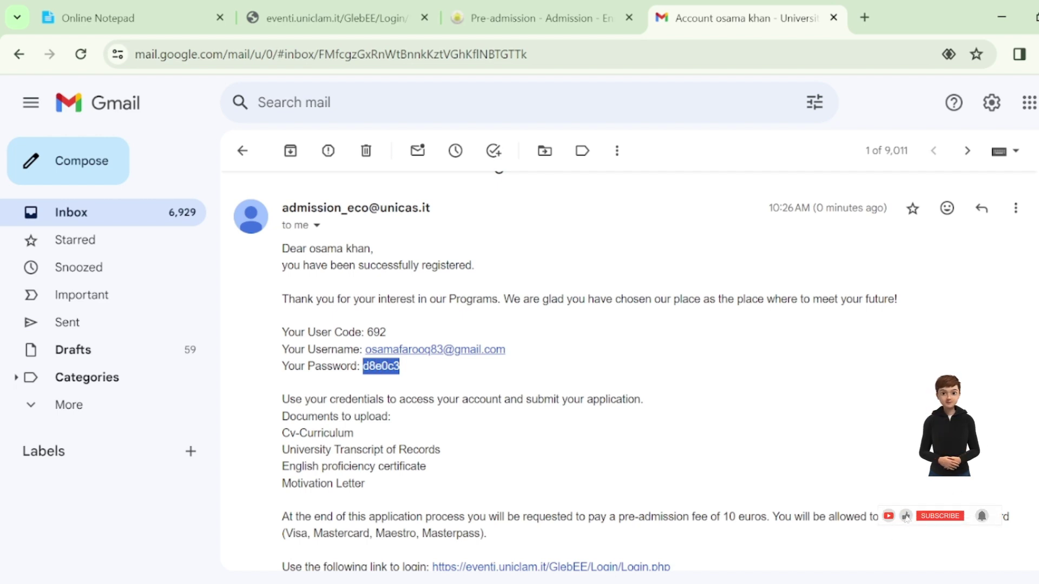
scroll(626, 371, "down", 3)
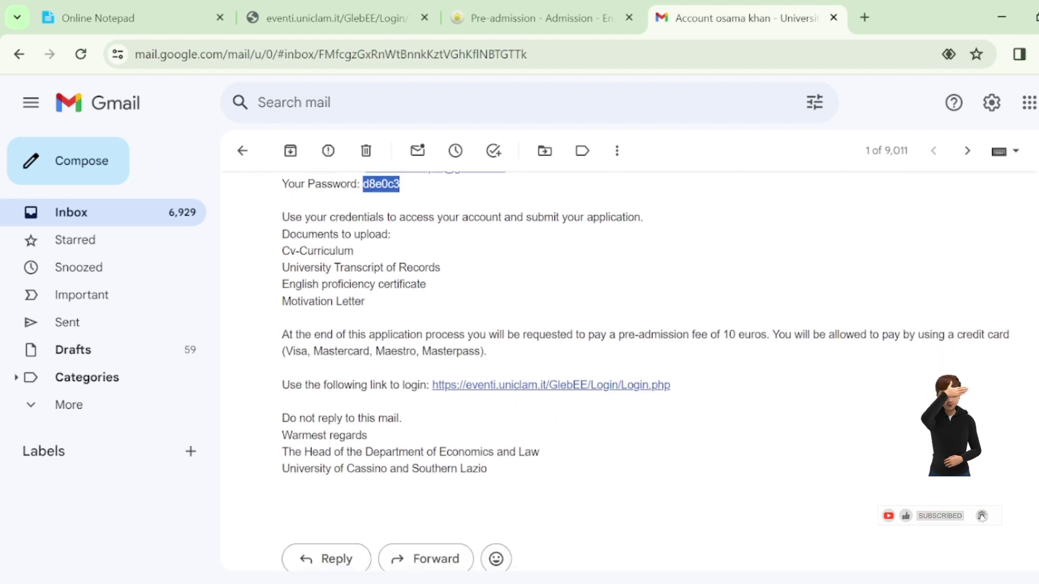
Step: Open the portal login from the email and log in with the pasted password
left_click(551, 385)
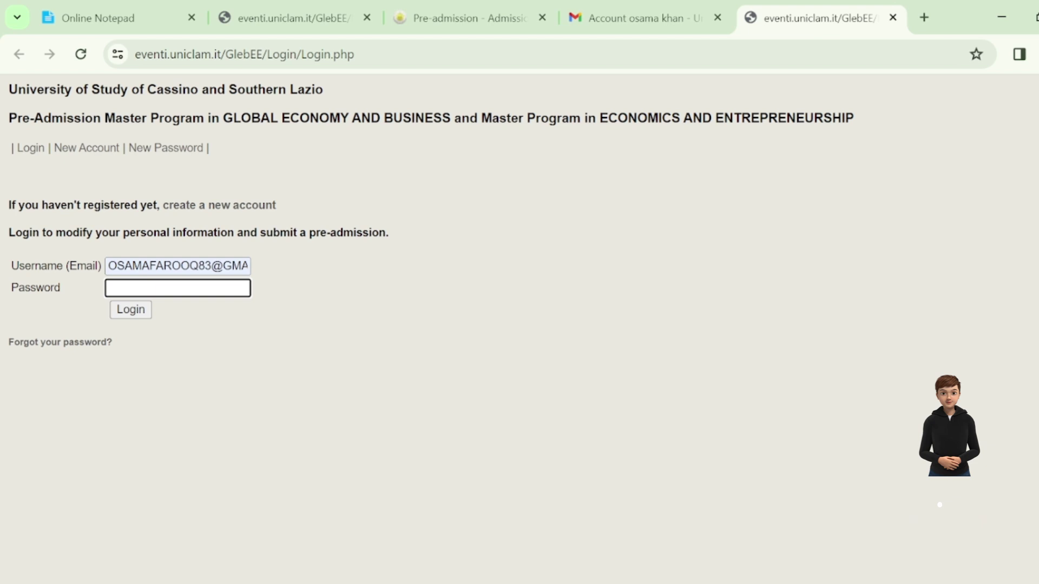
key("ctrl+v")
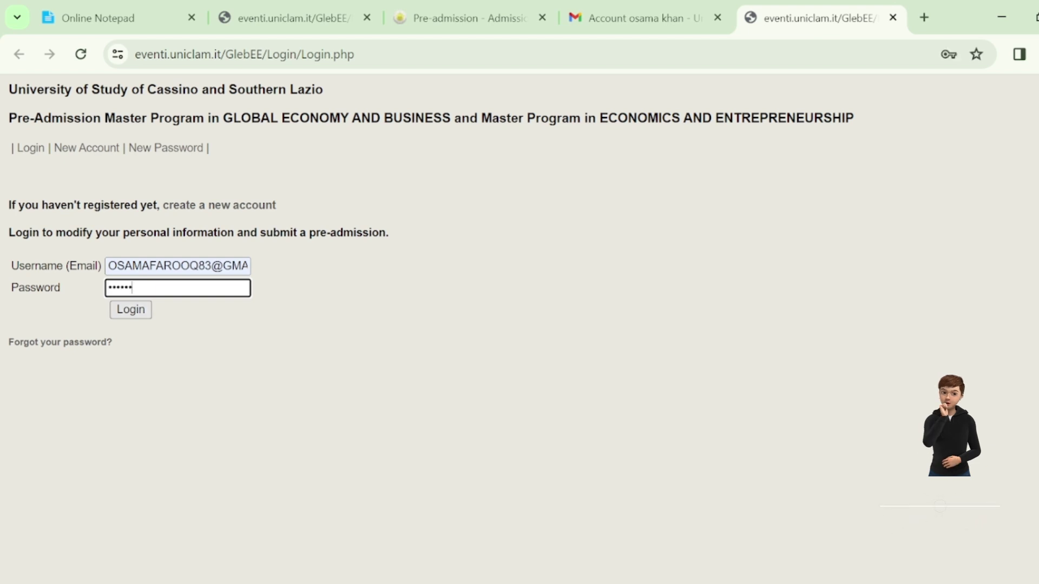
key("Return")
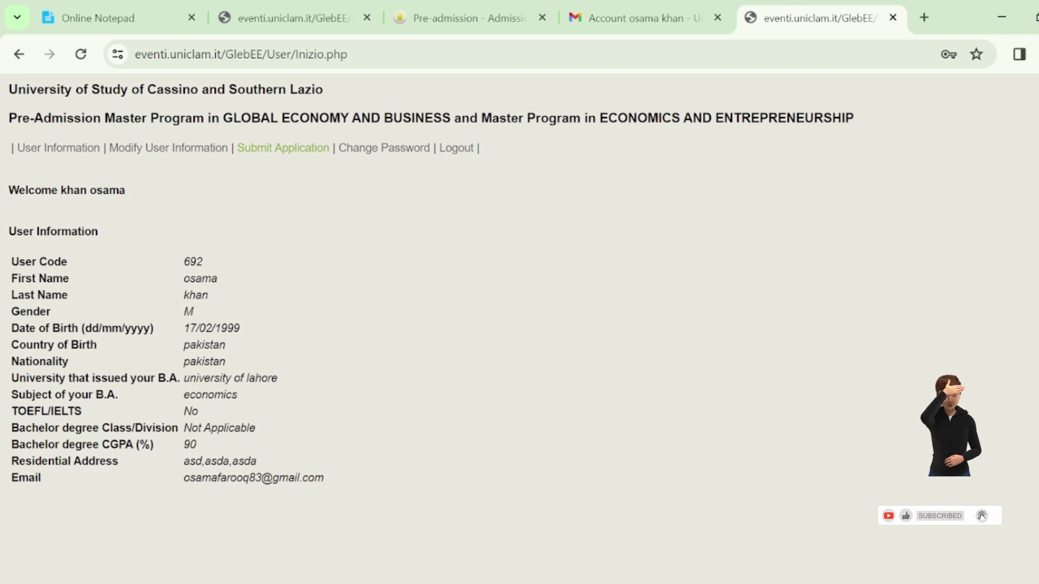
Step: Go to the Submit Application page and scroll to the document upload section
left_click(283, 148)
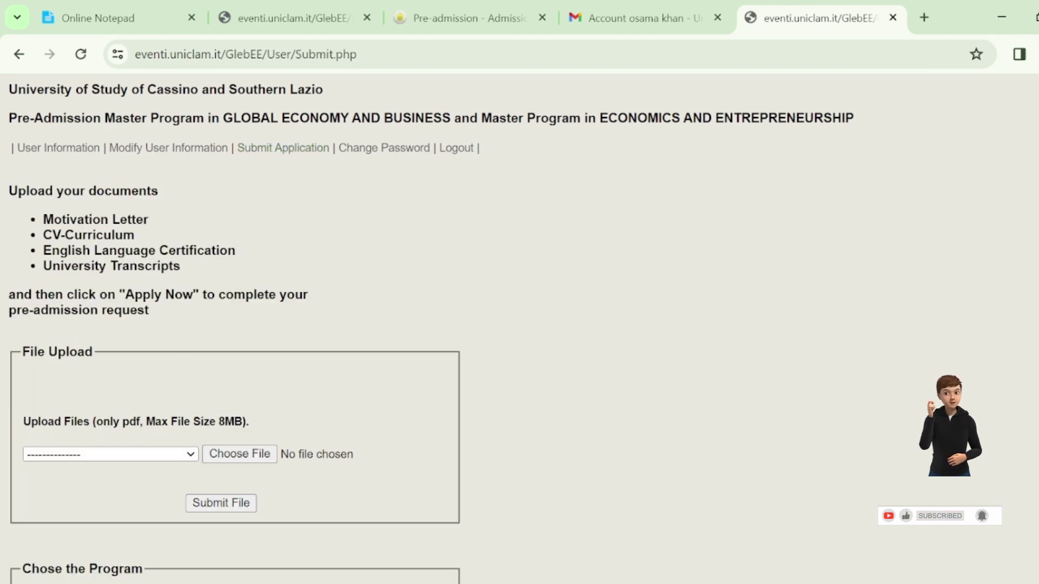
scroll(433, 324, "down", 2)
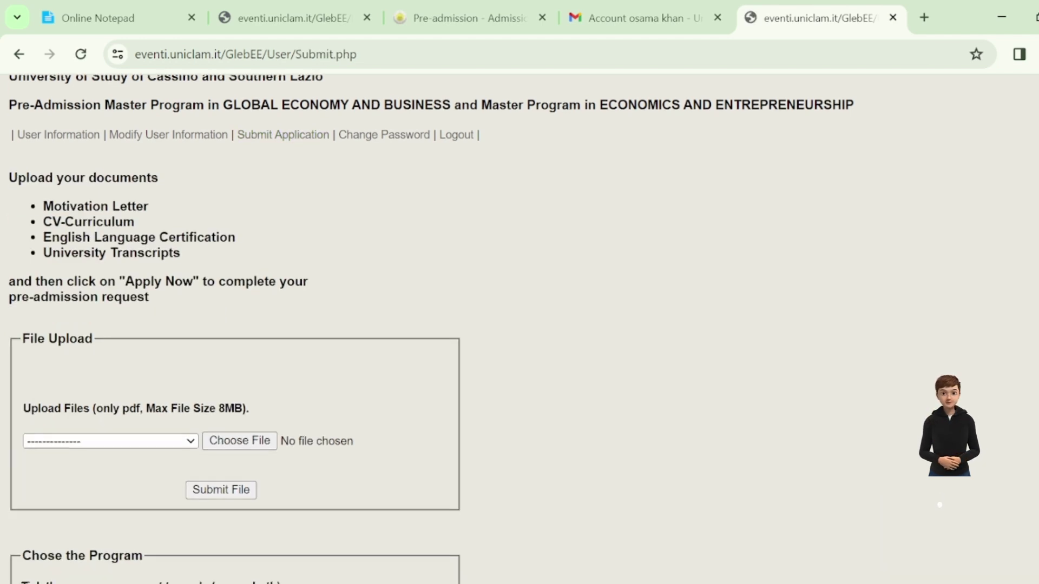
scroll(487, 324, "up", 1)
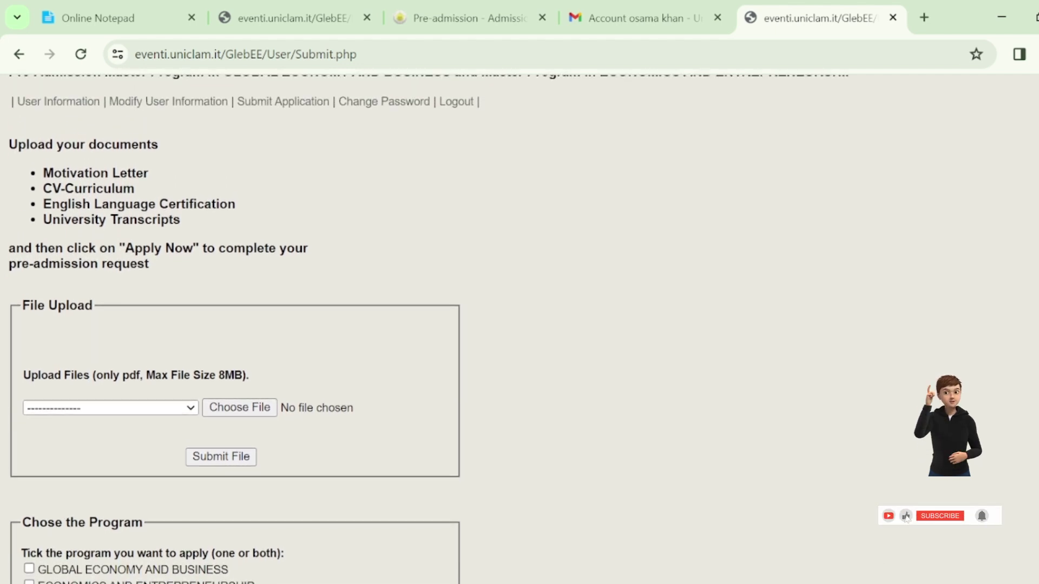
scroll(476, 325, "down", 1)
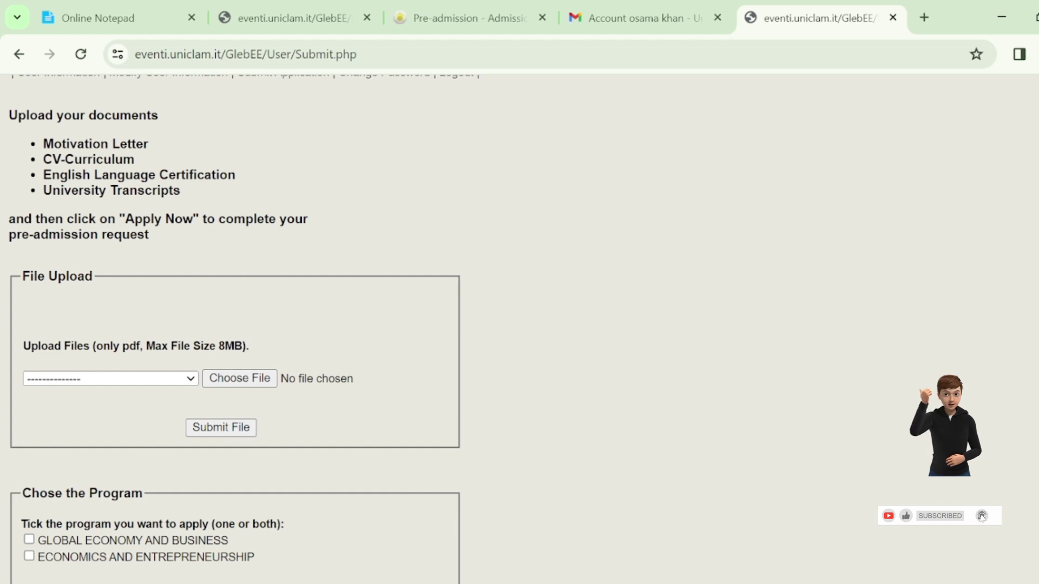
scroll(234, 318, "down", 2)
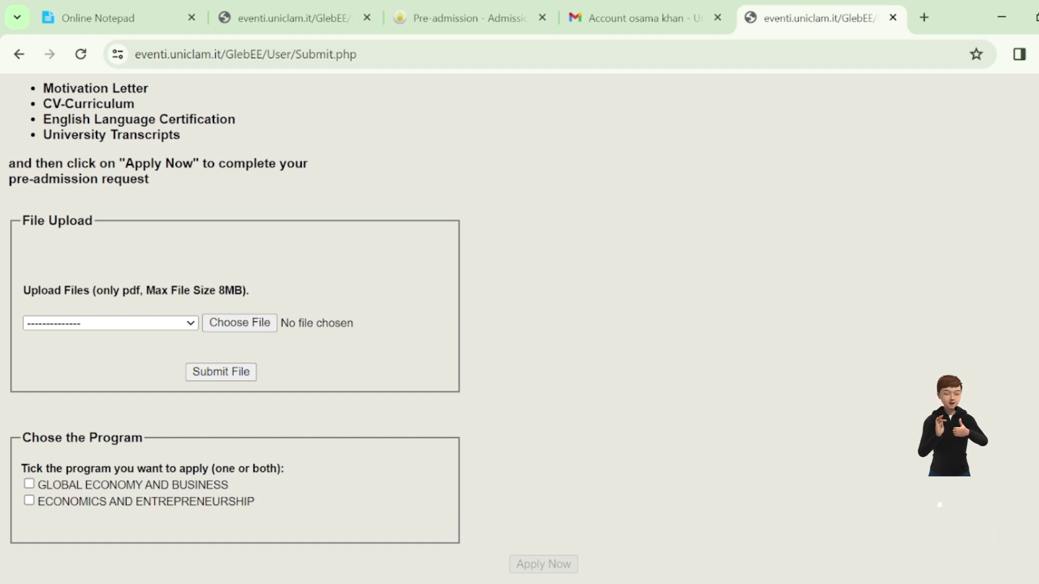
Step: Choose University Transcripts as the document type and select 3 chaps formatted.docx
left_click(111, 323)
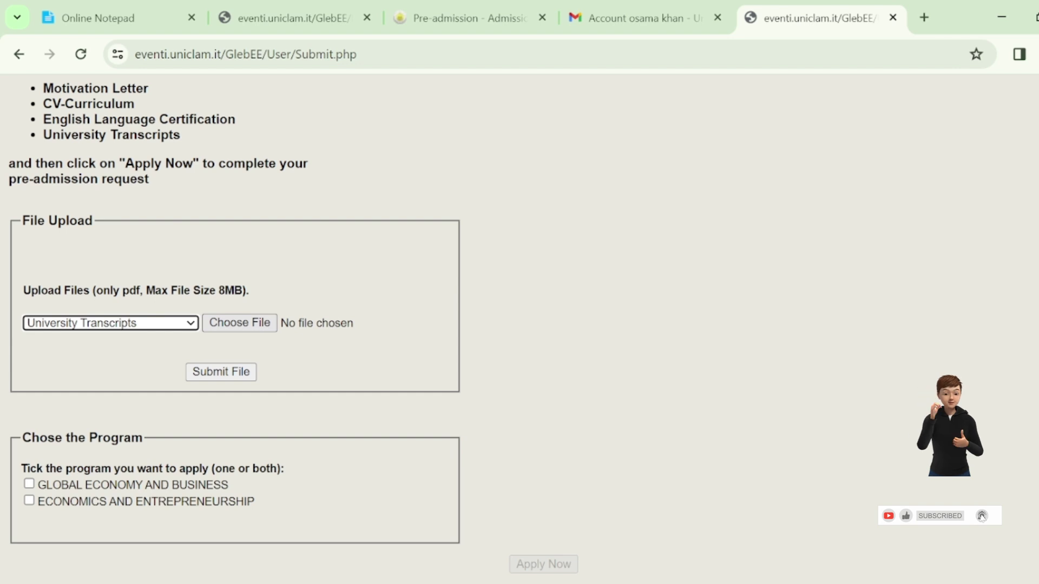
left_click(240, 323)
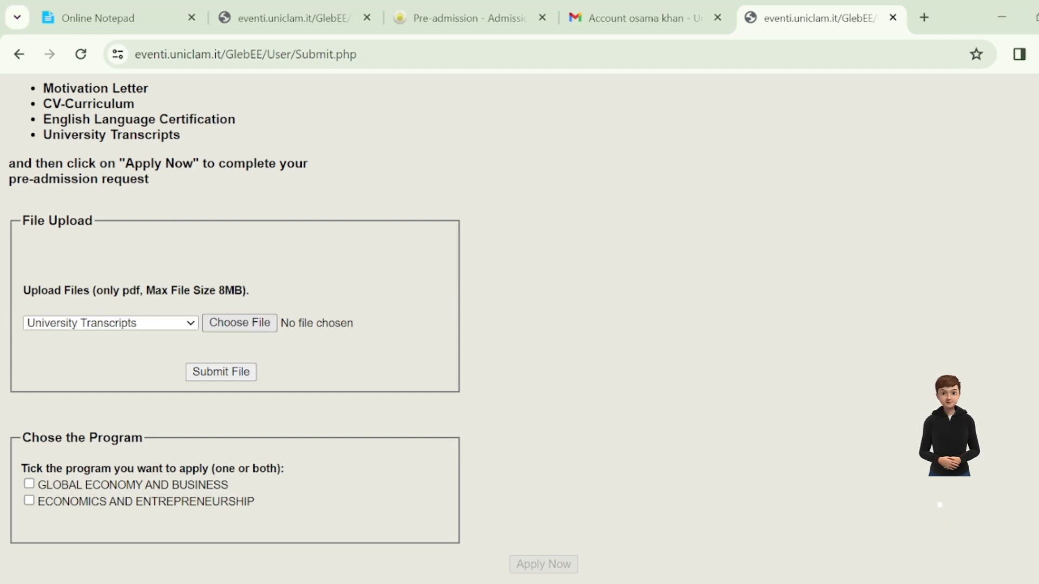
key("Return")
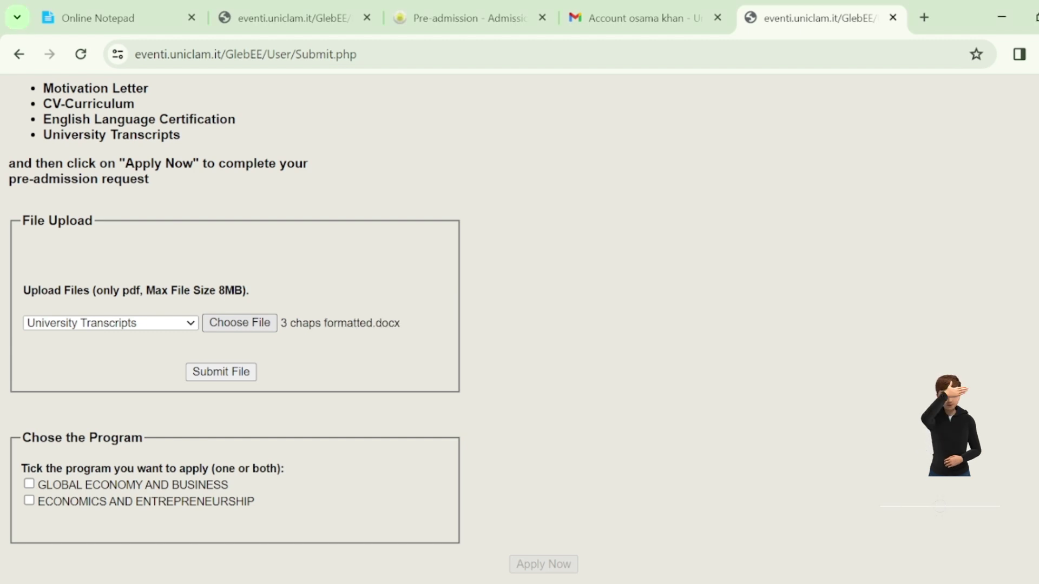